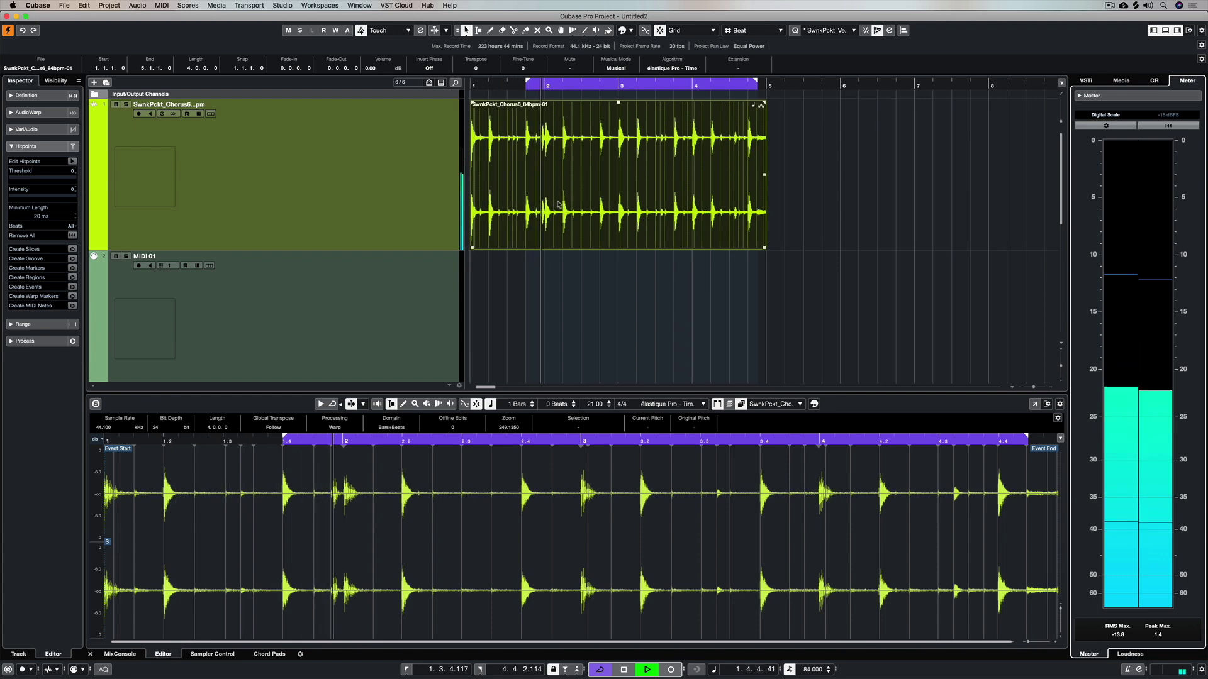
Select the SwnkPckt_Chorus drum loop's audio track and its audio event in the project window.
scroll(557, 204, down, 5)
scroll(558, 205, up, 5)
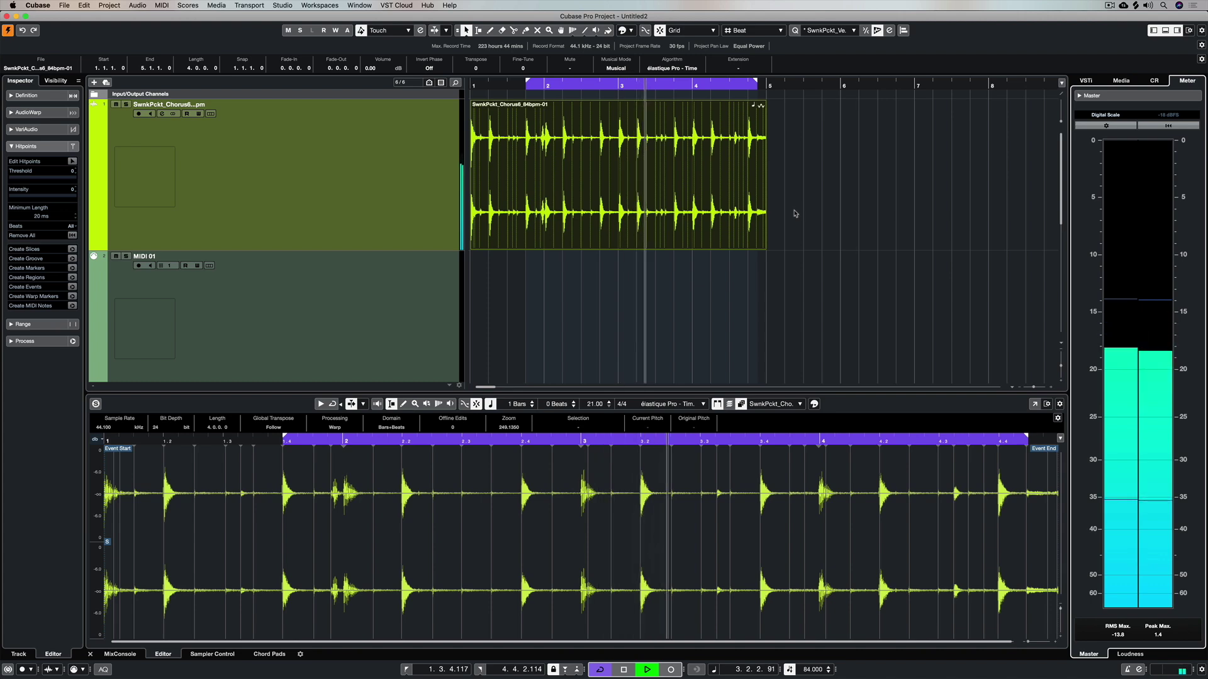
click(300, 181)
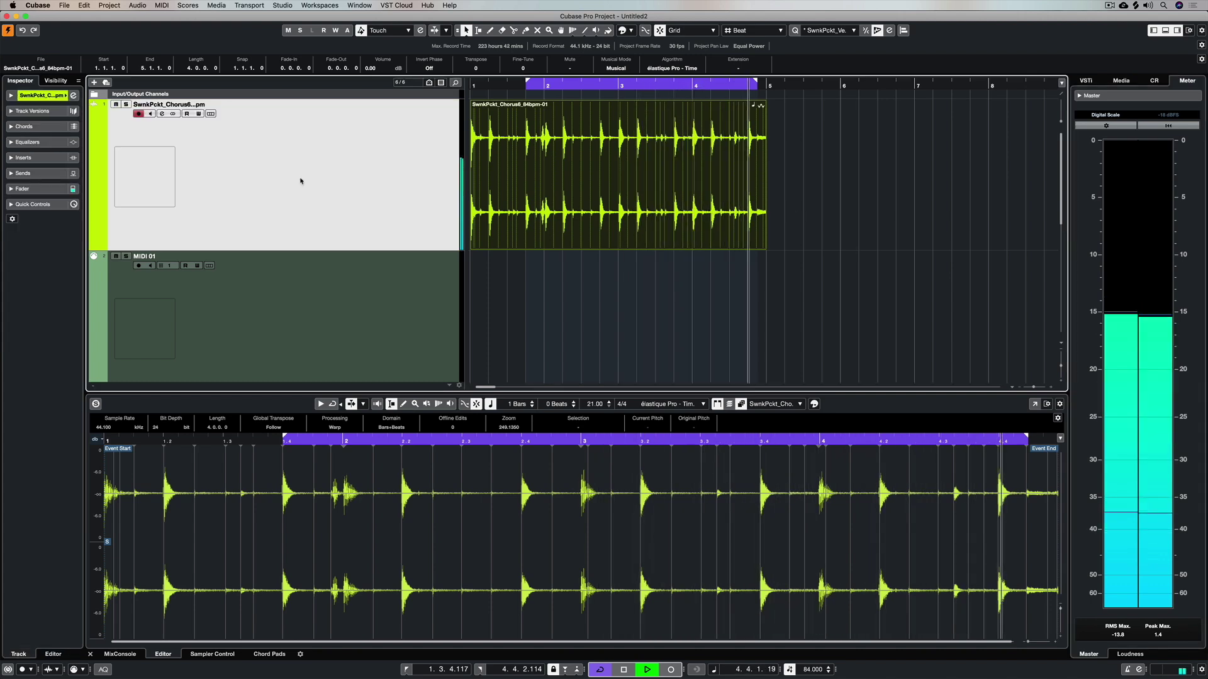
click(514, 176)
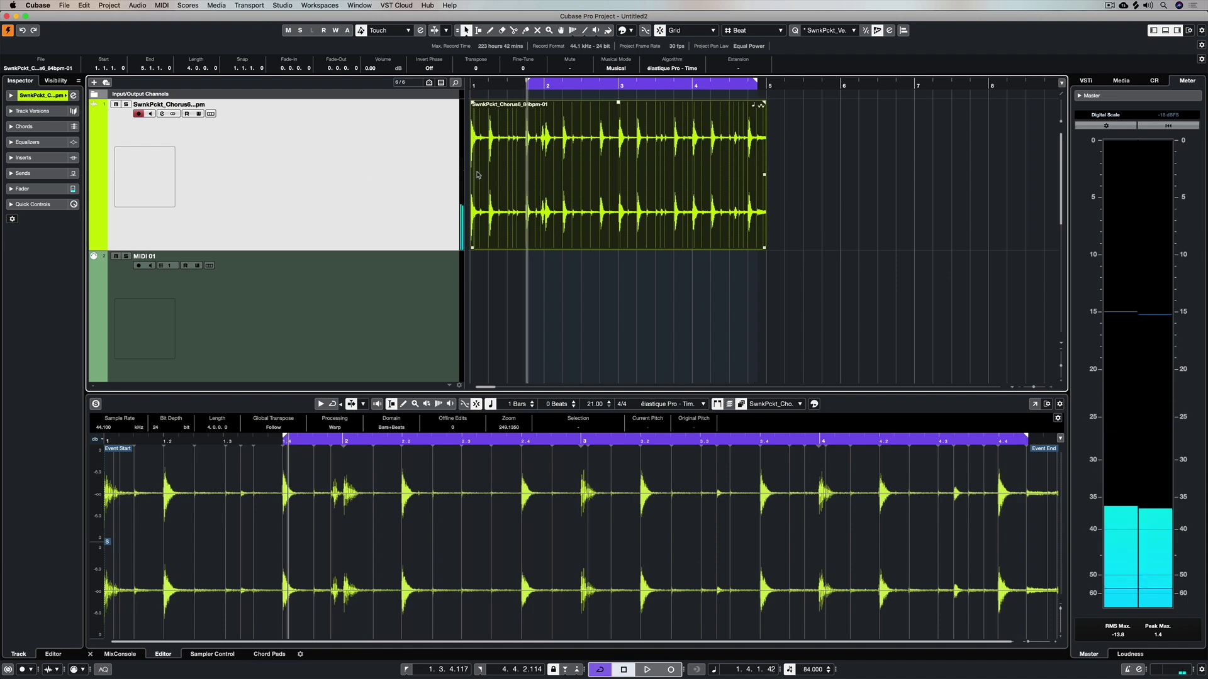
Open the drum loop in the Sample Editor and start playback.
double_click(512, 175)
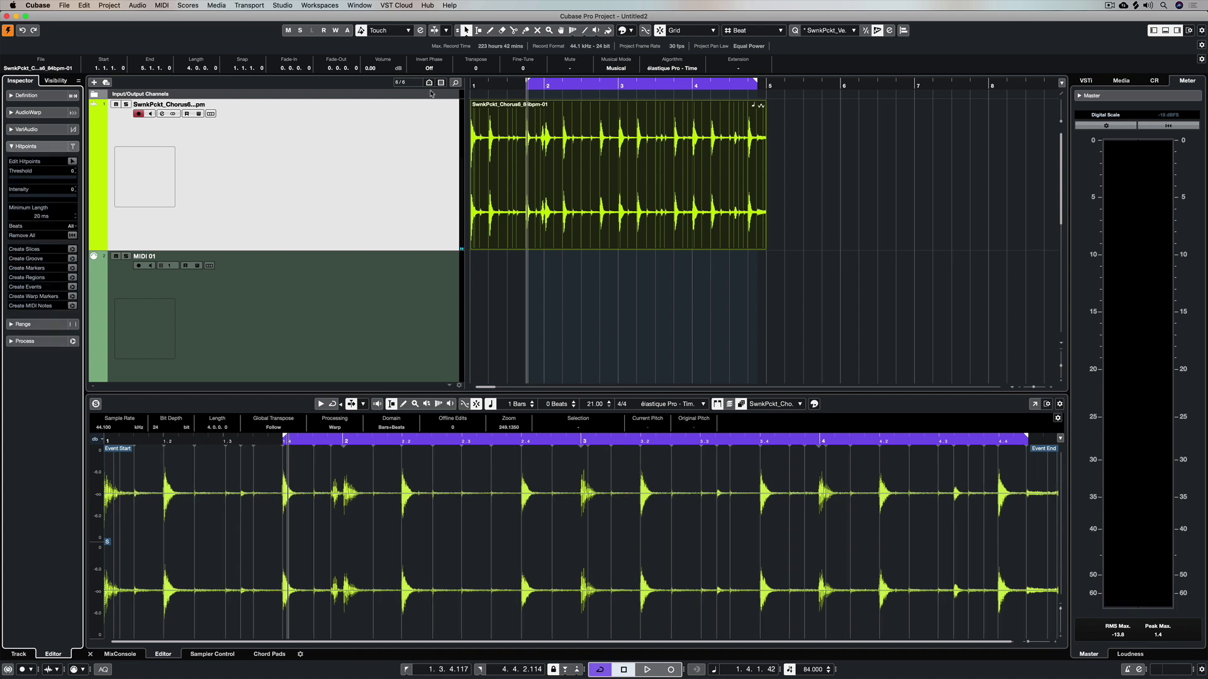
click(528, 82)
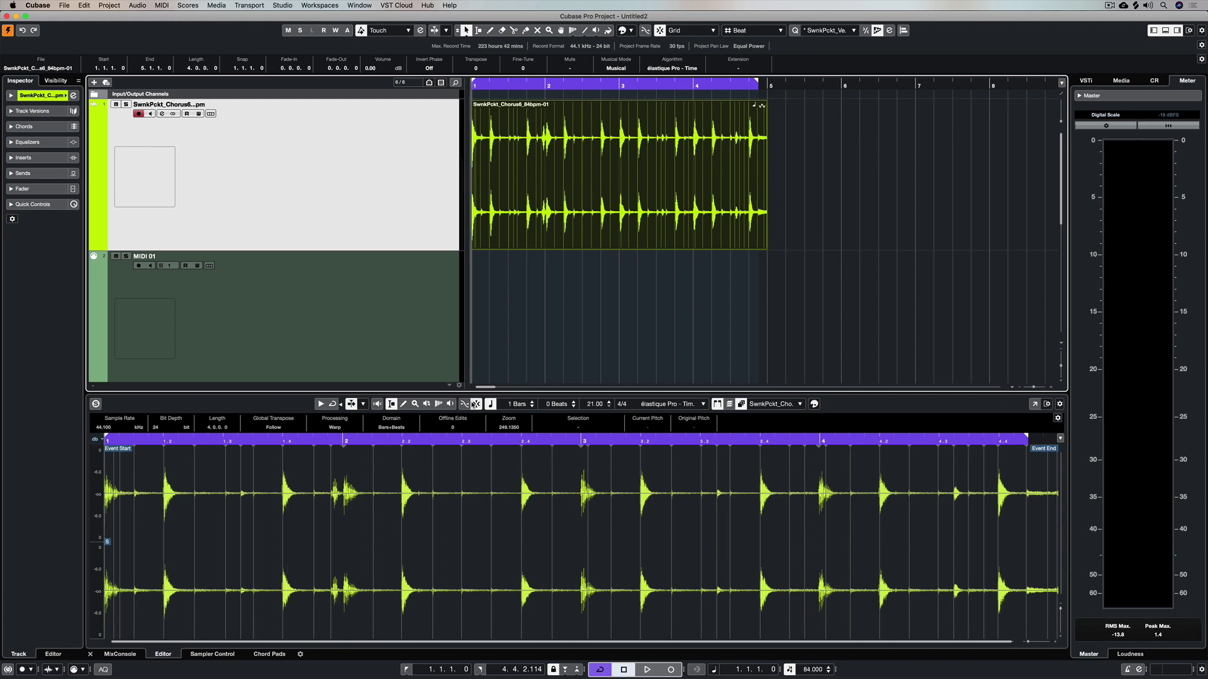
key(space)
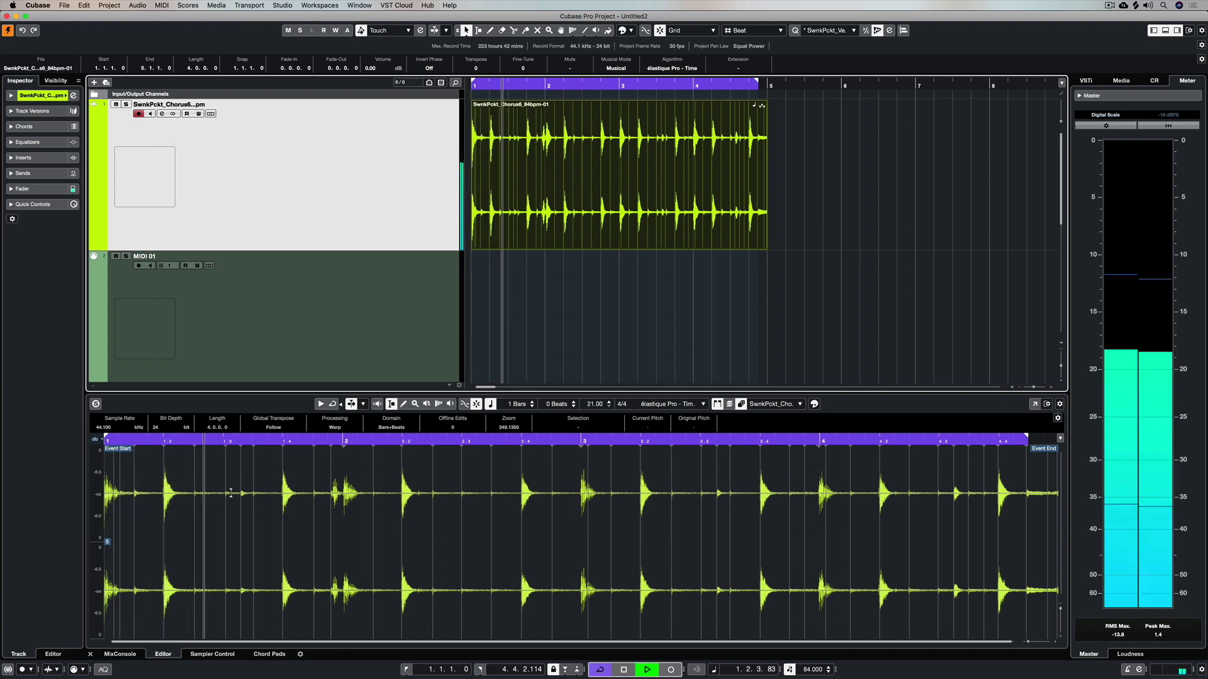
Mark short ranges around four snare hits near beats 2.2, 2.4 and 3.2, then stop playback.
drag(284, 487, 304, 487)
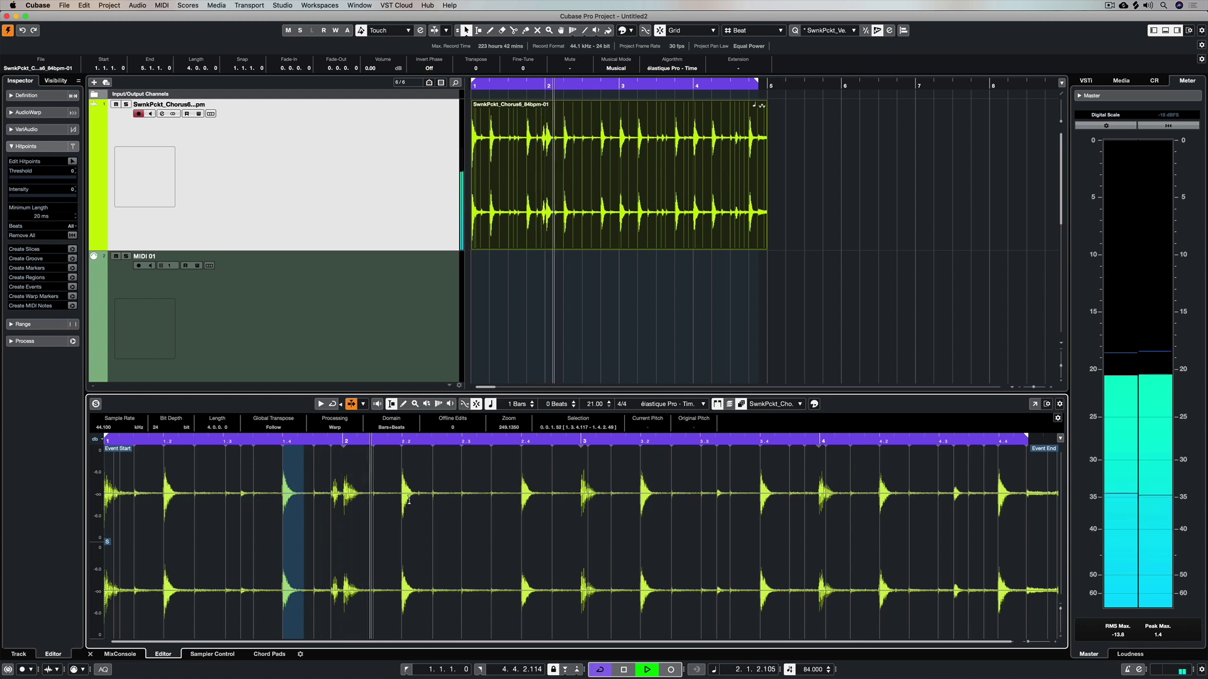
drag(402, 493, 417, 493)
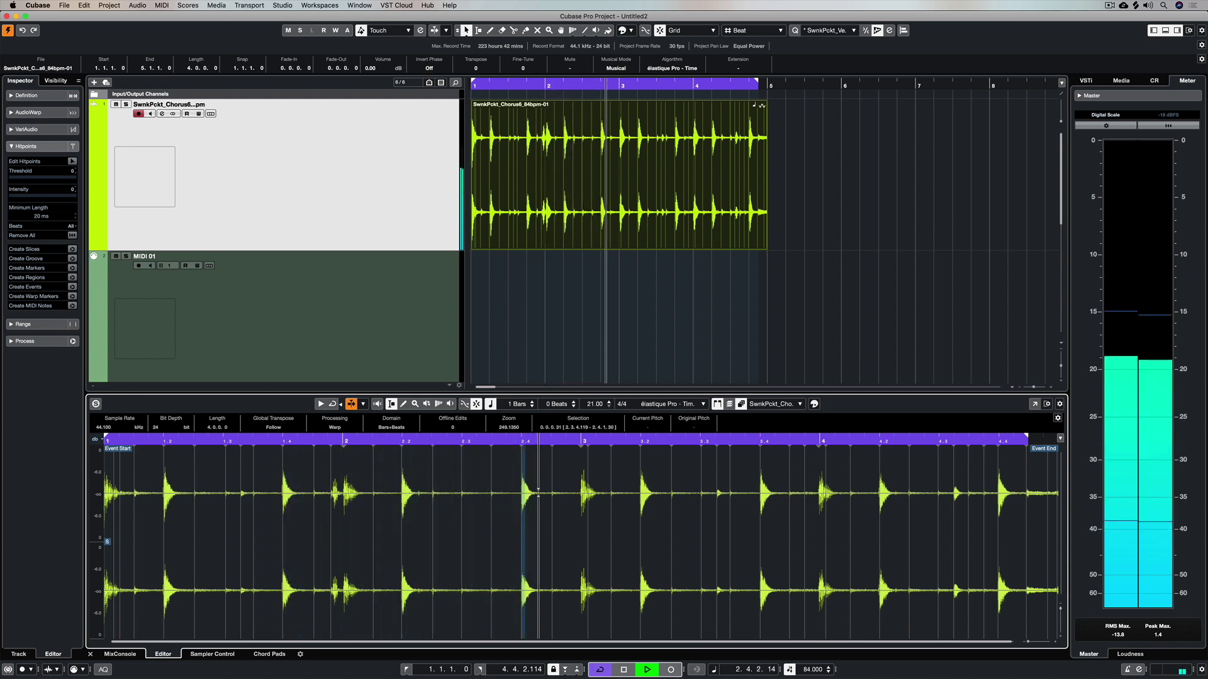
drag(522, 494, 545, 494)
drag(641, 493, 660, 493)
key(space)
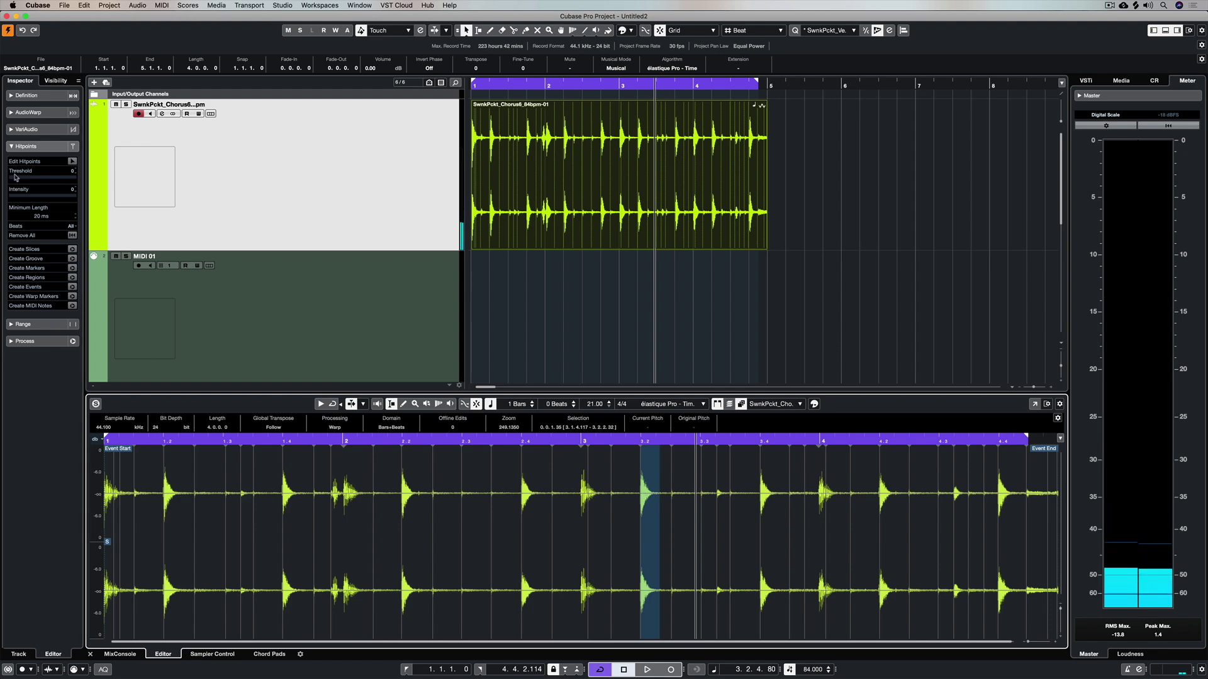
Raise hitpoint Threshold to 30 and Intensity to about 66, then replay the loop to check.
drag(16, 178, 34, 181)
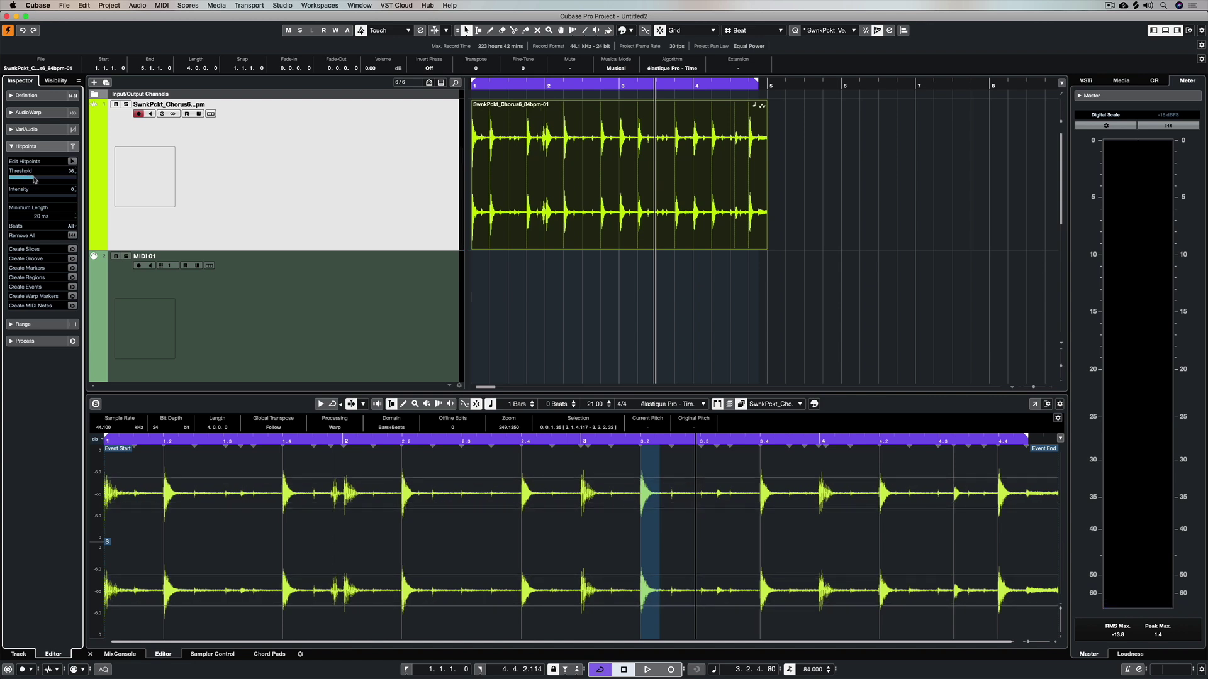
drag(17, 197, 56, 197)
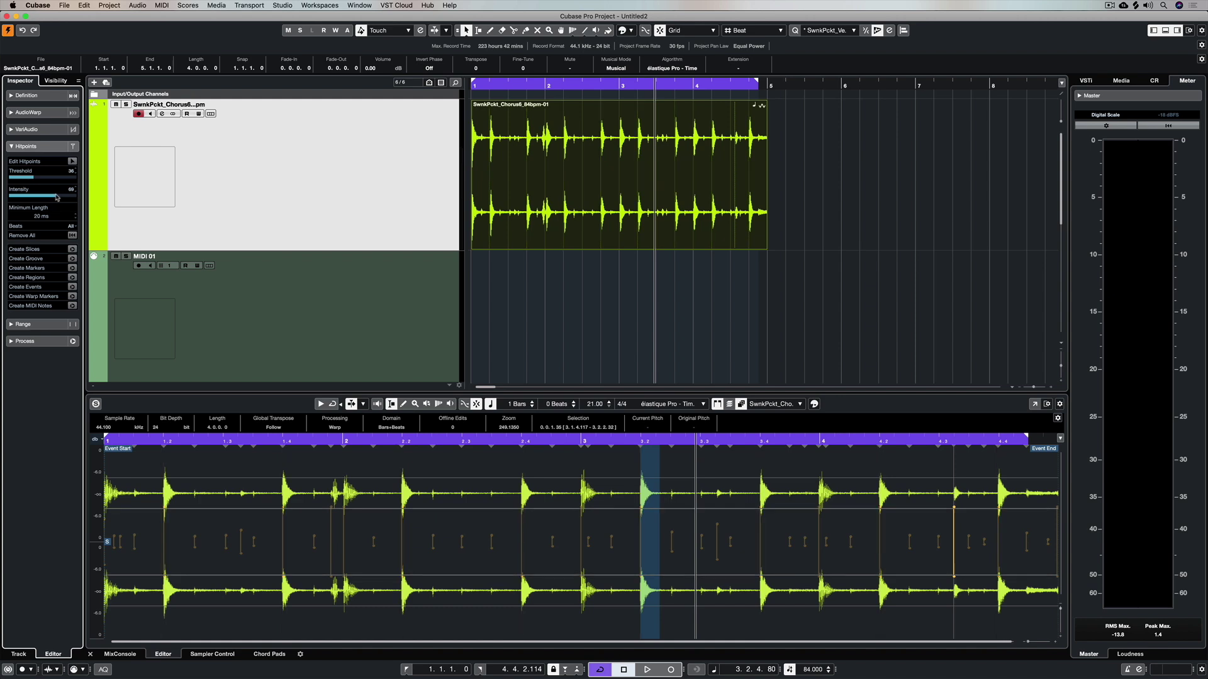
click(122, 482)
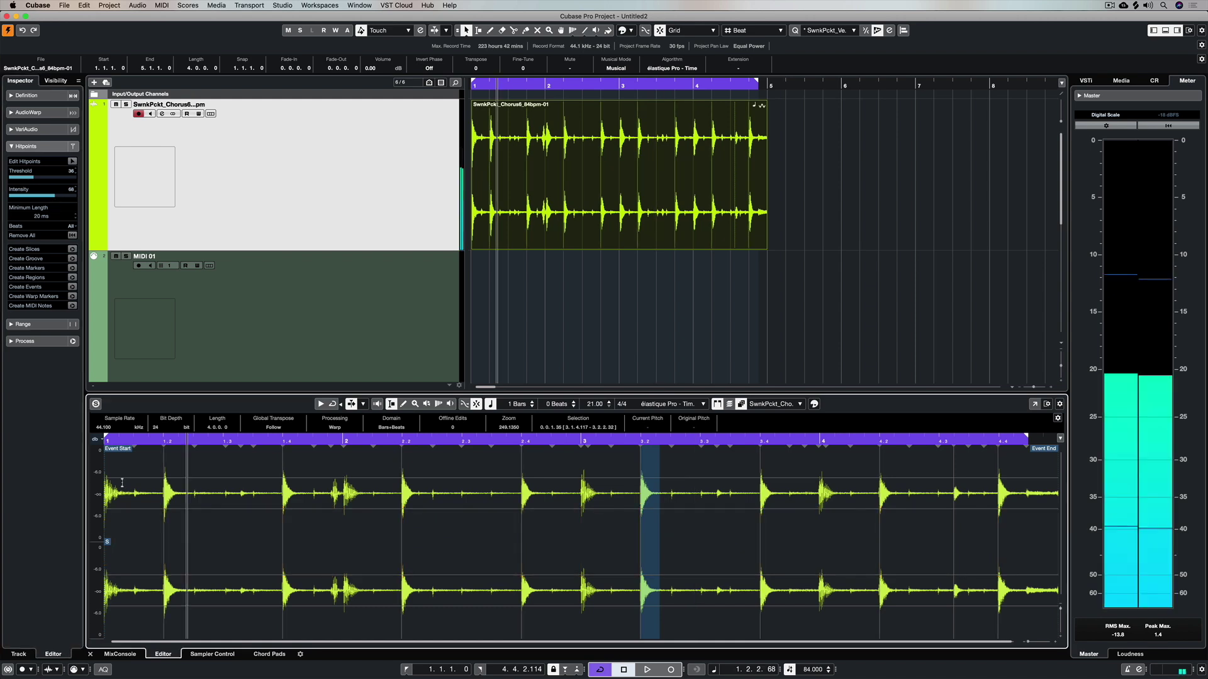
Enable Edit Hitpoints and audition every slice in turn, from the first to the loop's last.
click(73, 162)
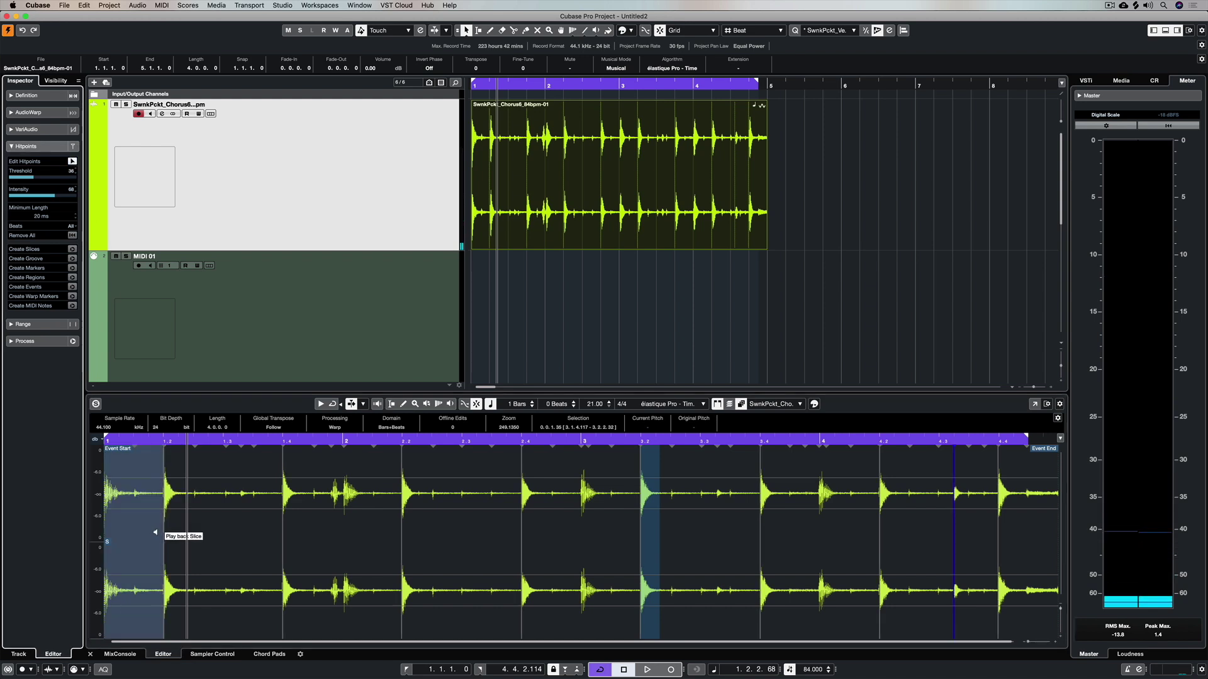
click(131, 531)
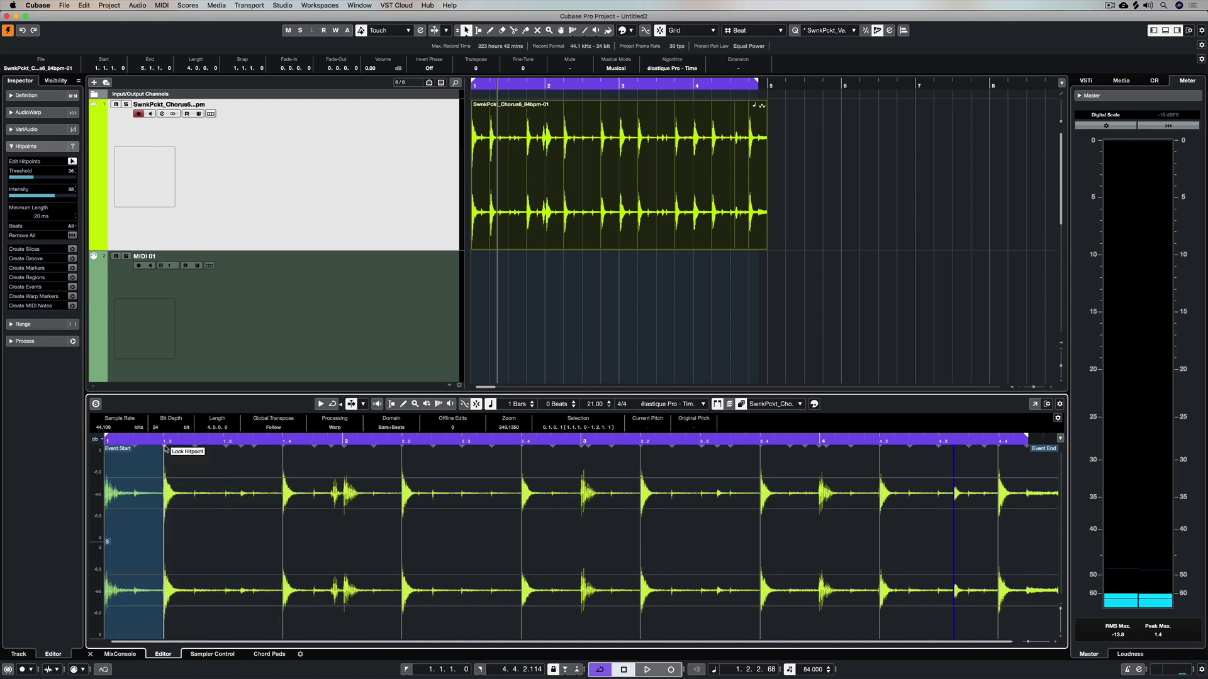
click(211, 491)
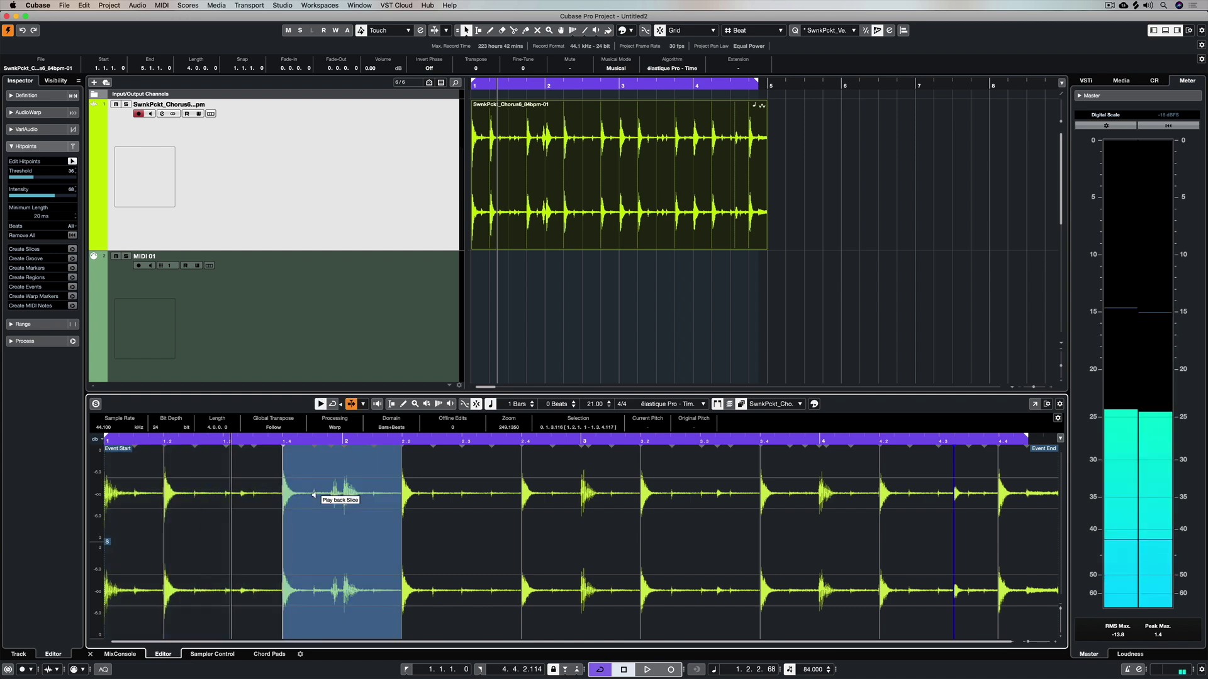
click(334, 497)
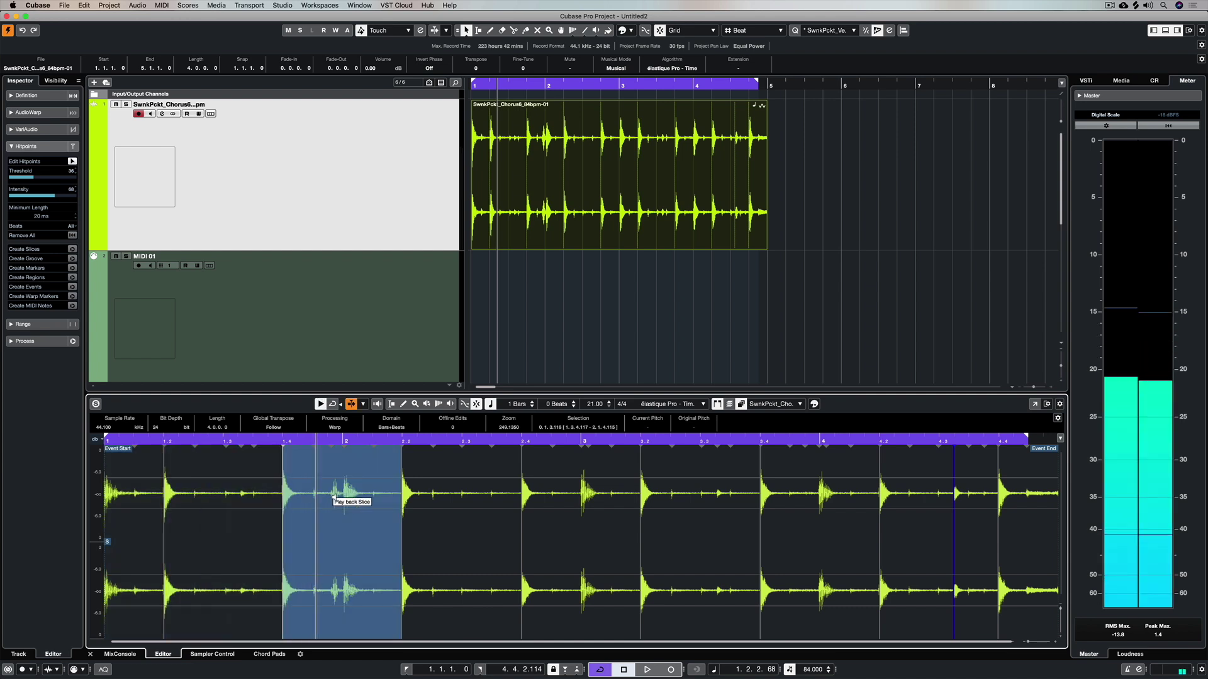
click(439, 507)
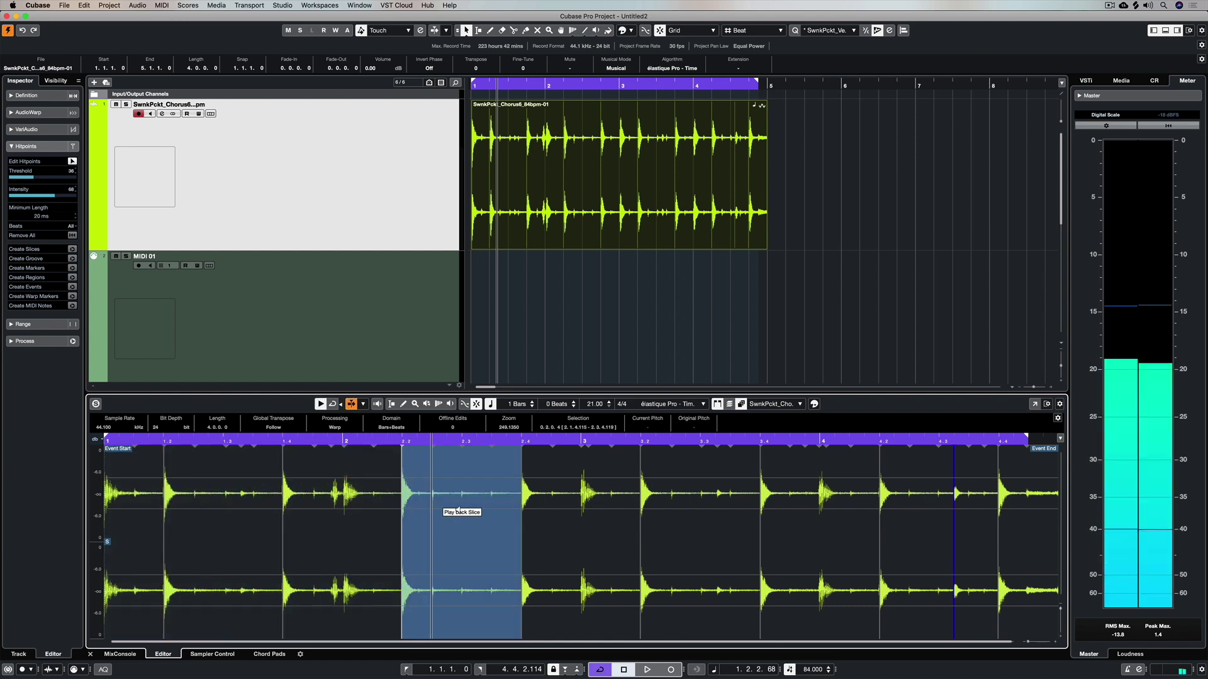
click(571, 510)
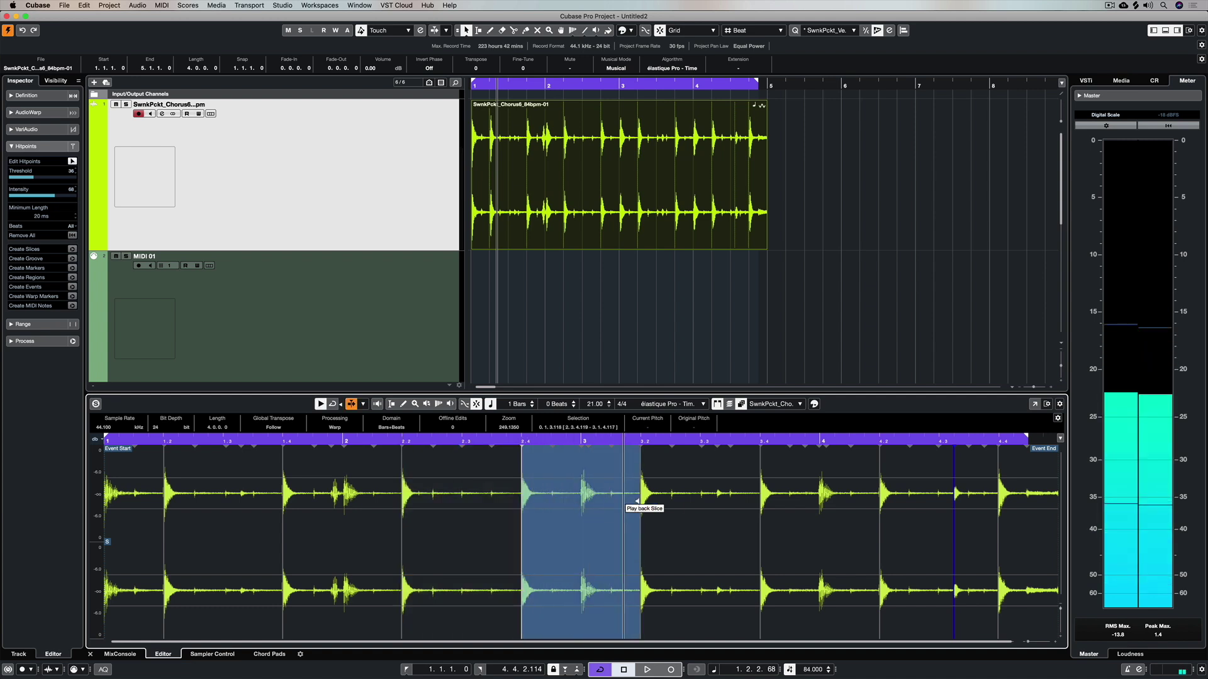
click(663, 503)
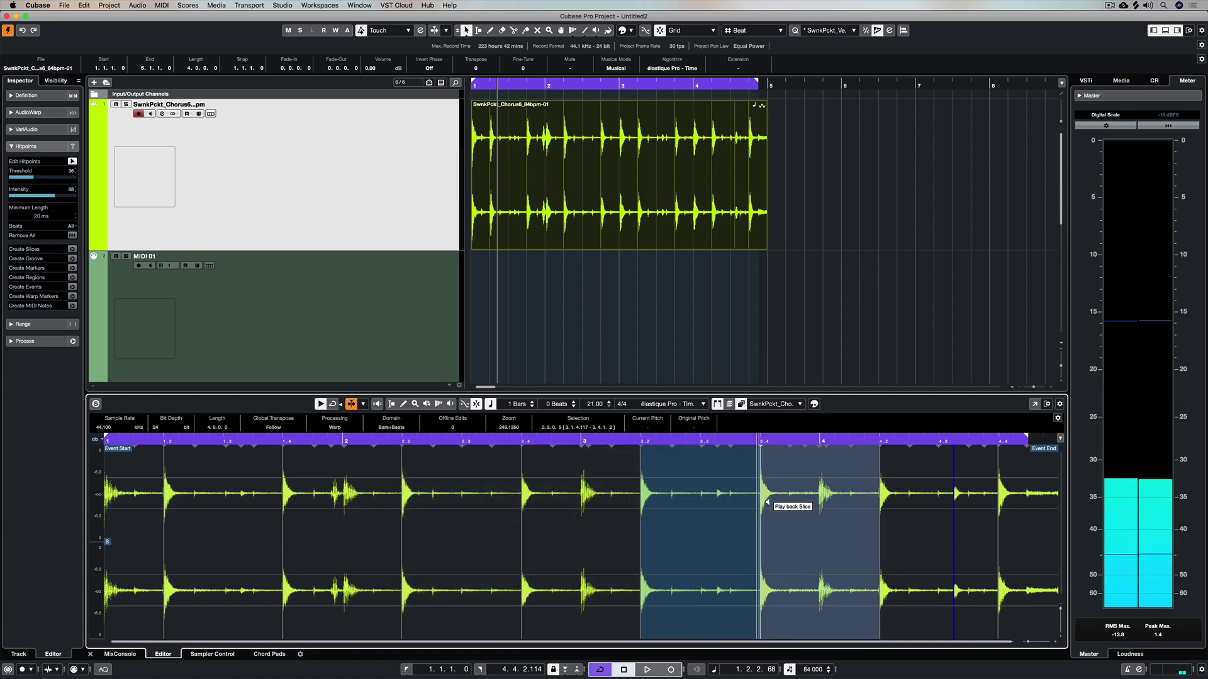
click(799, 500)
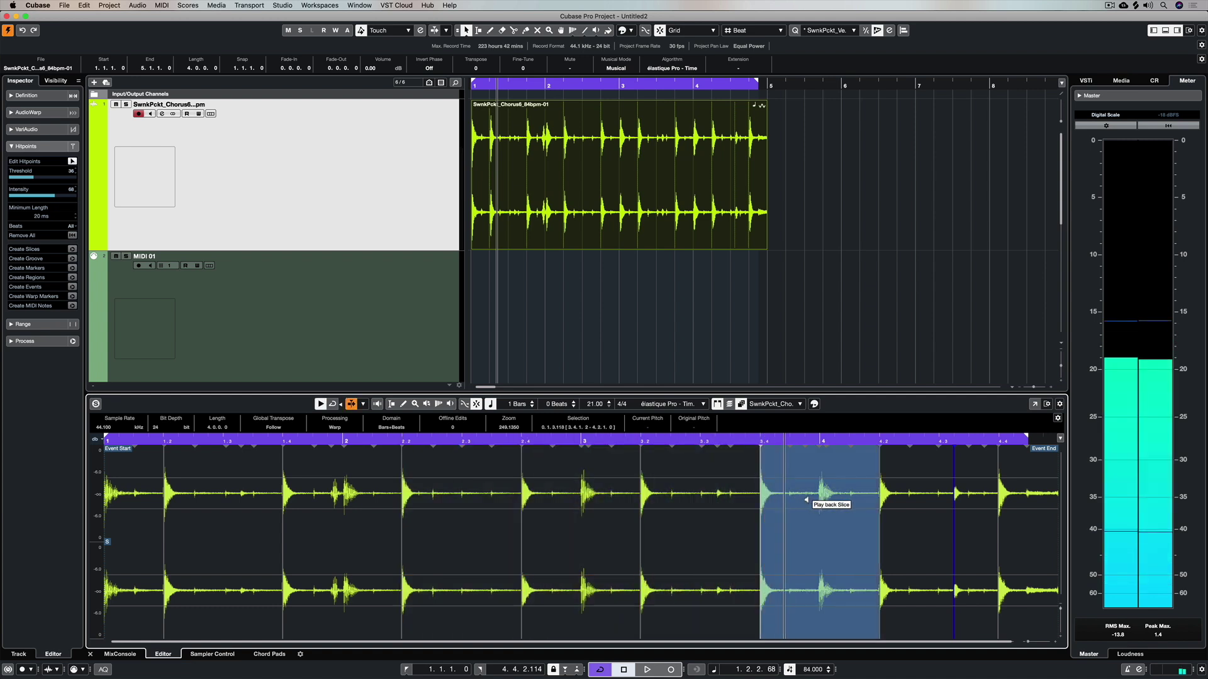
click(899, 507)
click(993, 512)
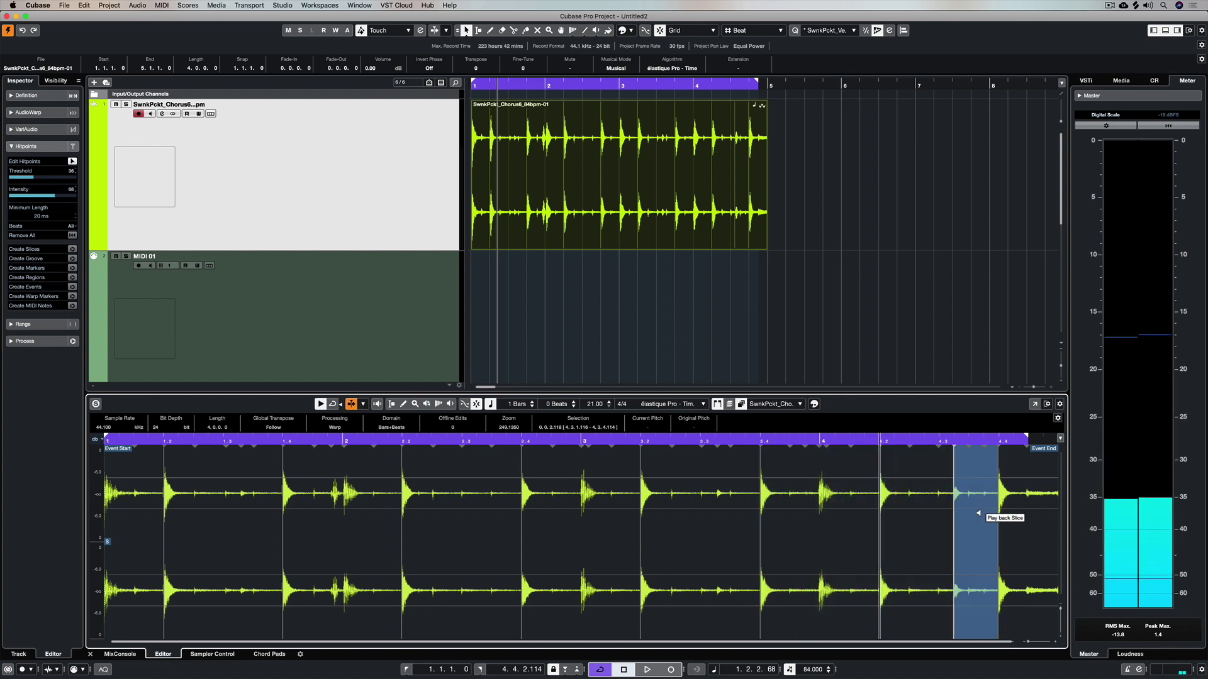
click(1002, 514)
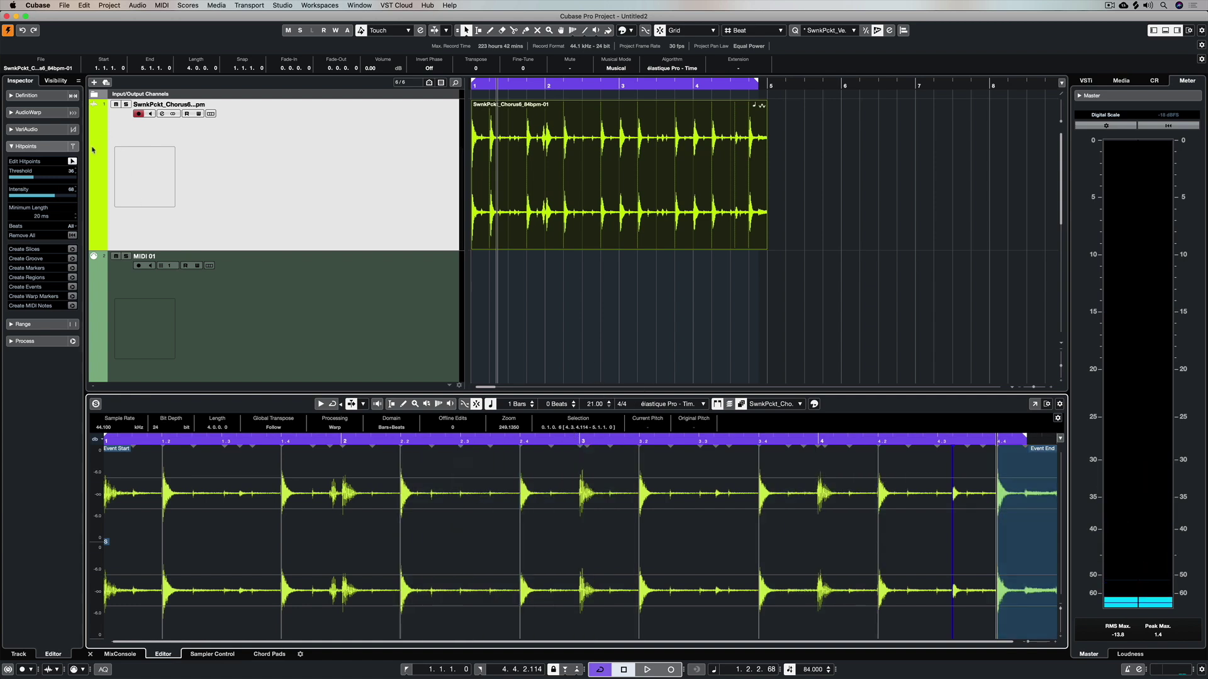
Convert the hitpoints into C1 MIDI notes with destination set to New MIDI Track.
click(72, 162)
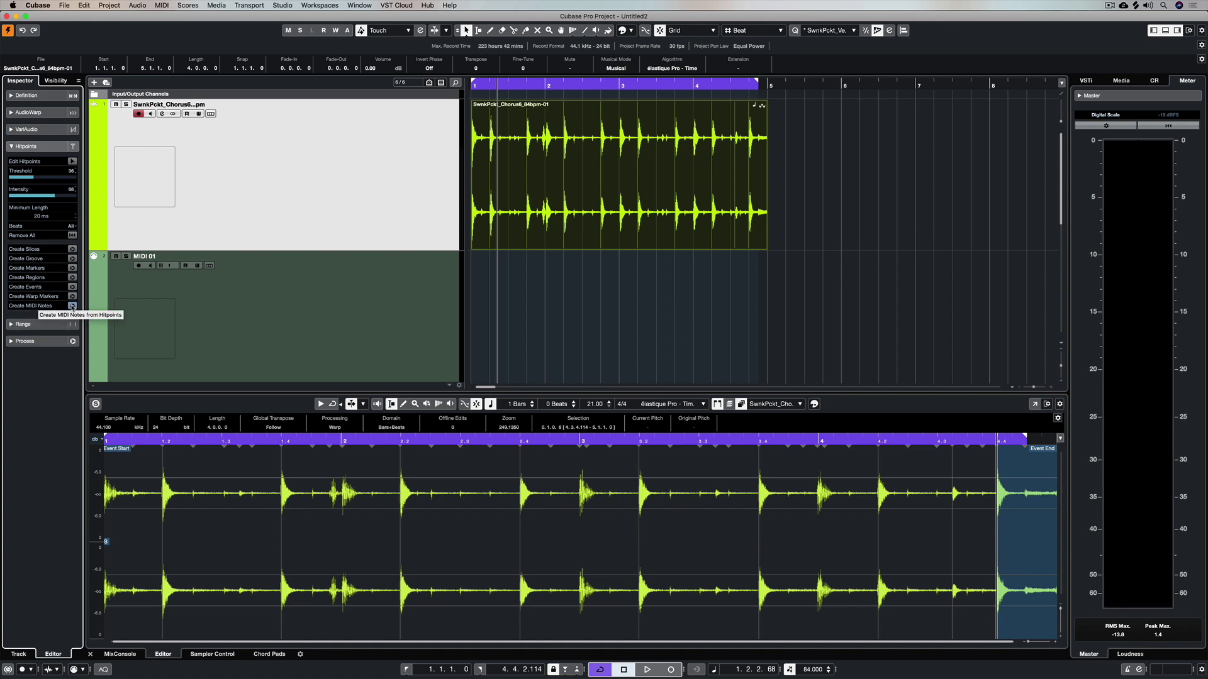
click(72, 307)
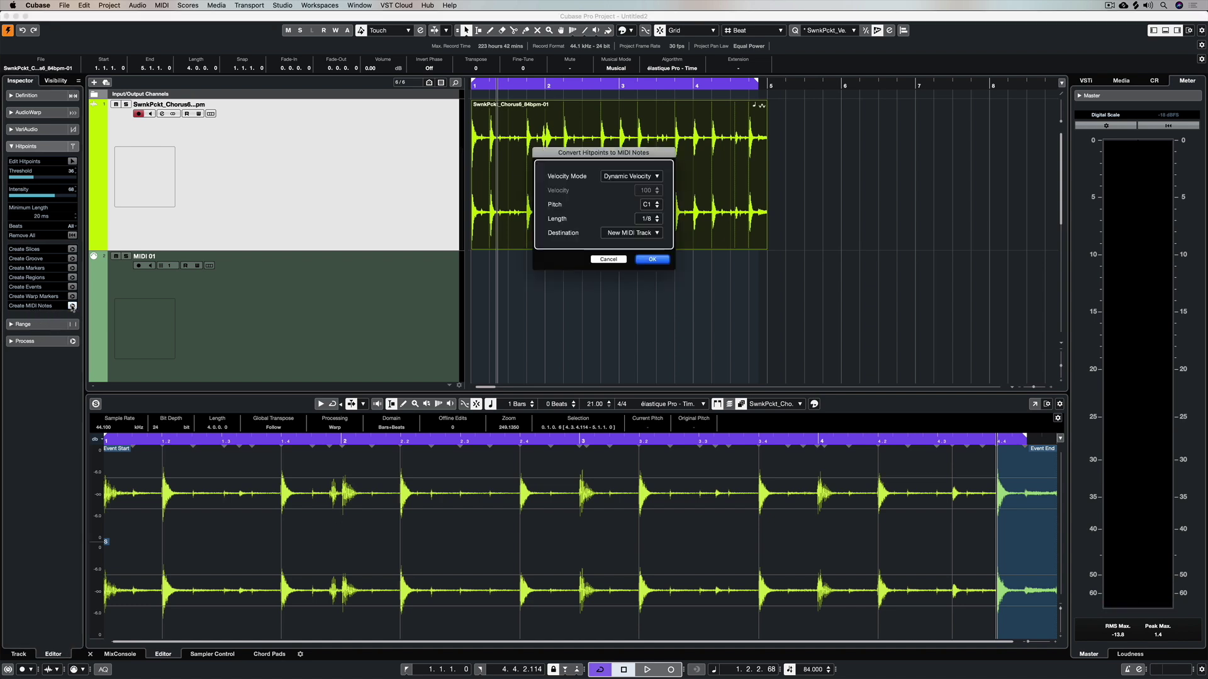
click(635, 234)
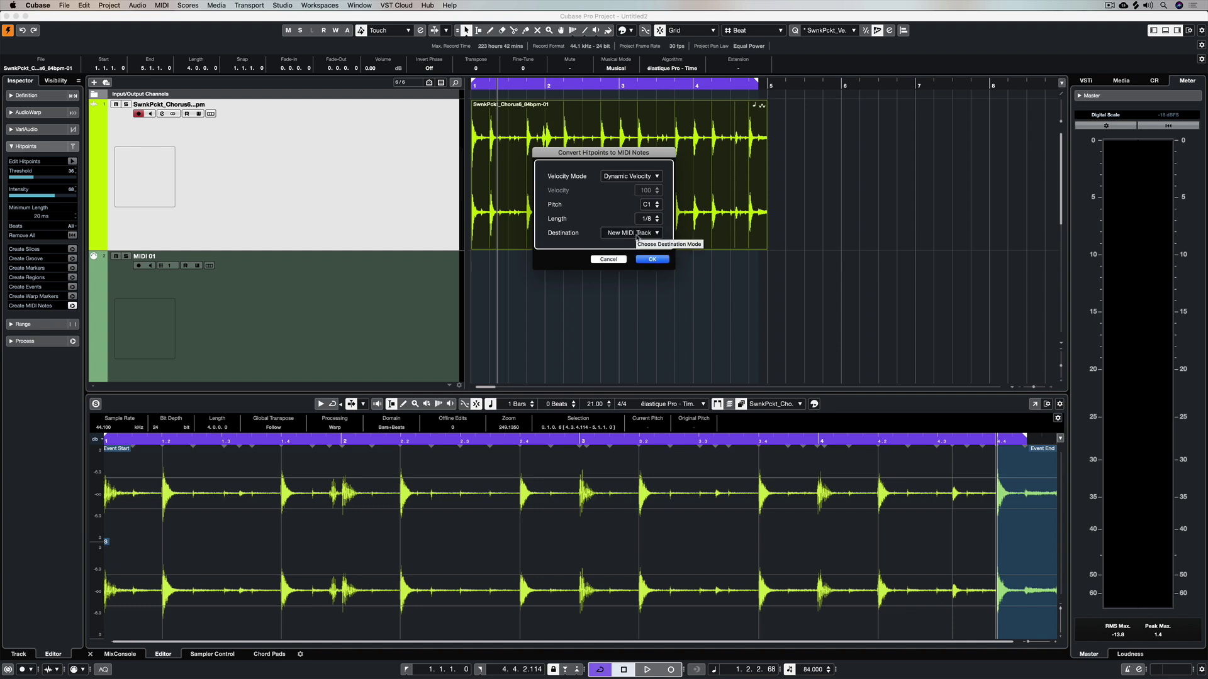
click(636, 235)
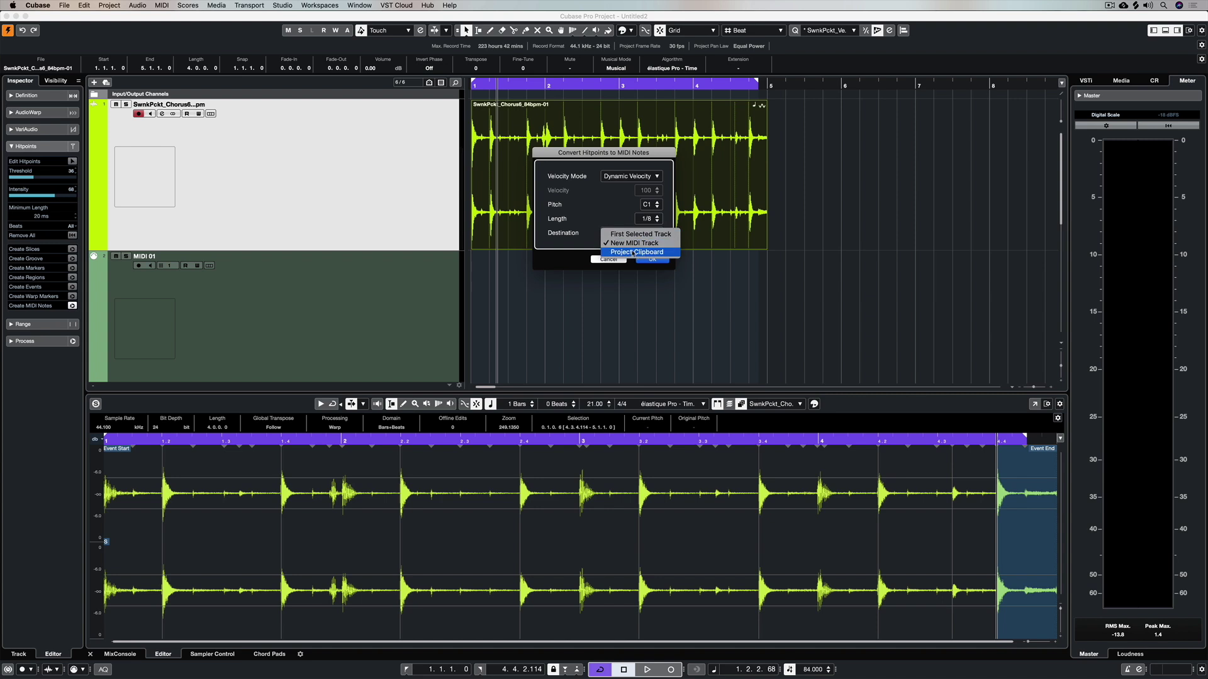
click(638, 244)
click(652, 259)
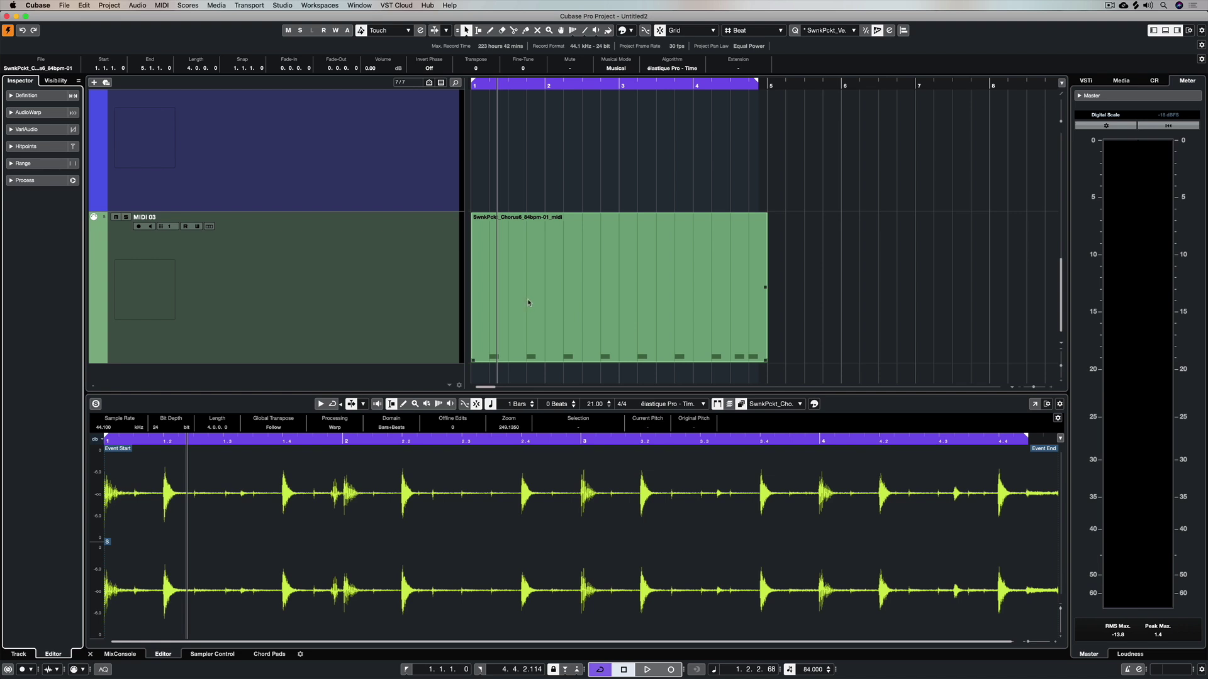
Deselect the new MIDI part and select the Groove Agent SE 01 track.
click(333, 301)
scroll(328, 283, up, 4)
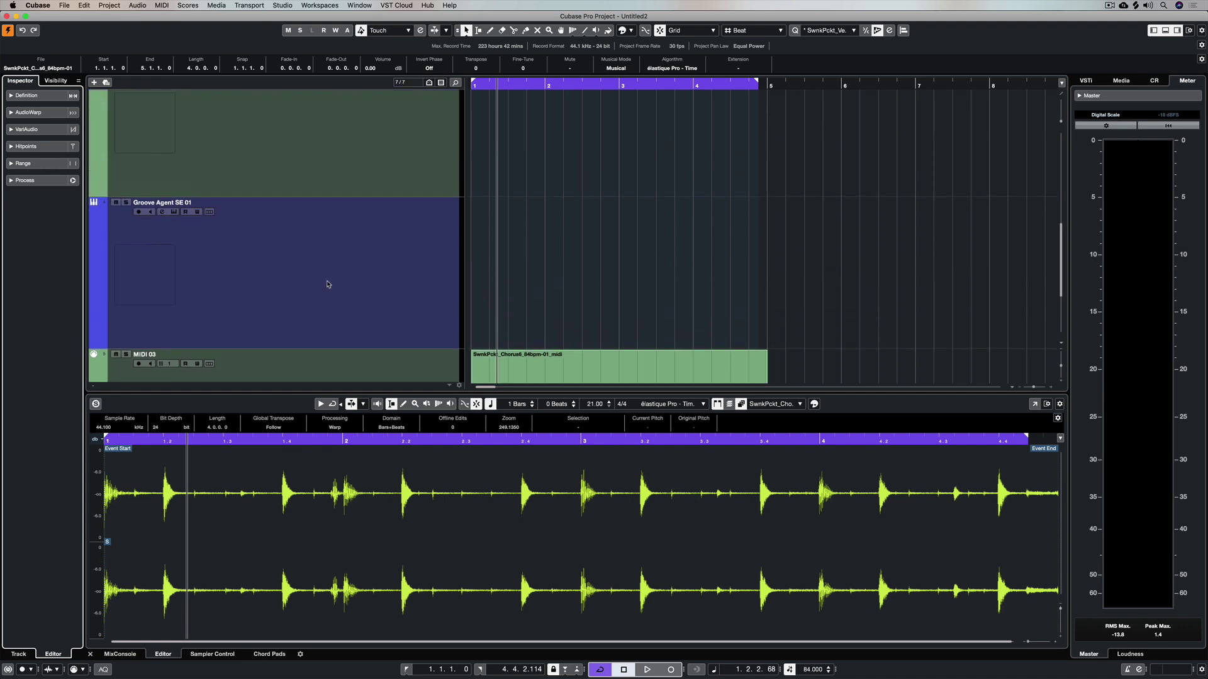
click(262, 280)
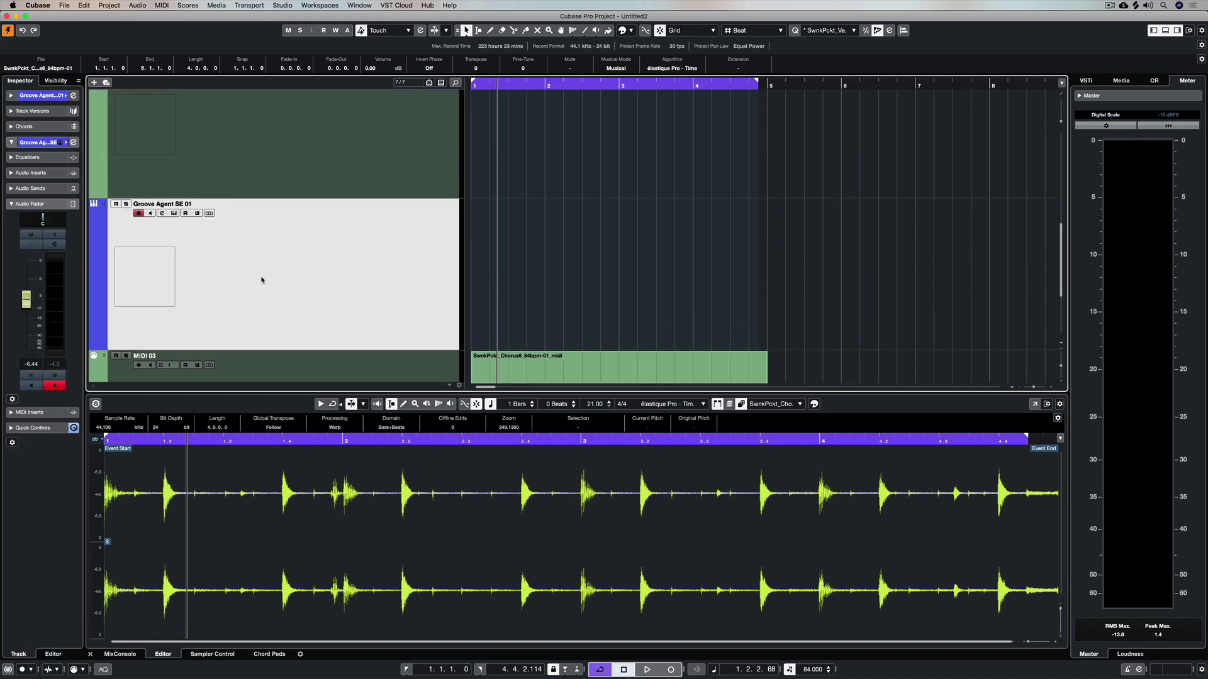
Open Groove Agent SE and audition the Sidestick, Kick, Snare and Claps pads, settling on Snare.
click(174, 213)
click(688, 340)
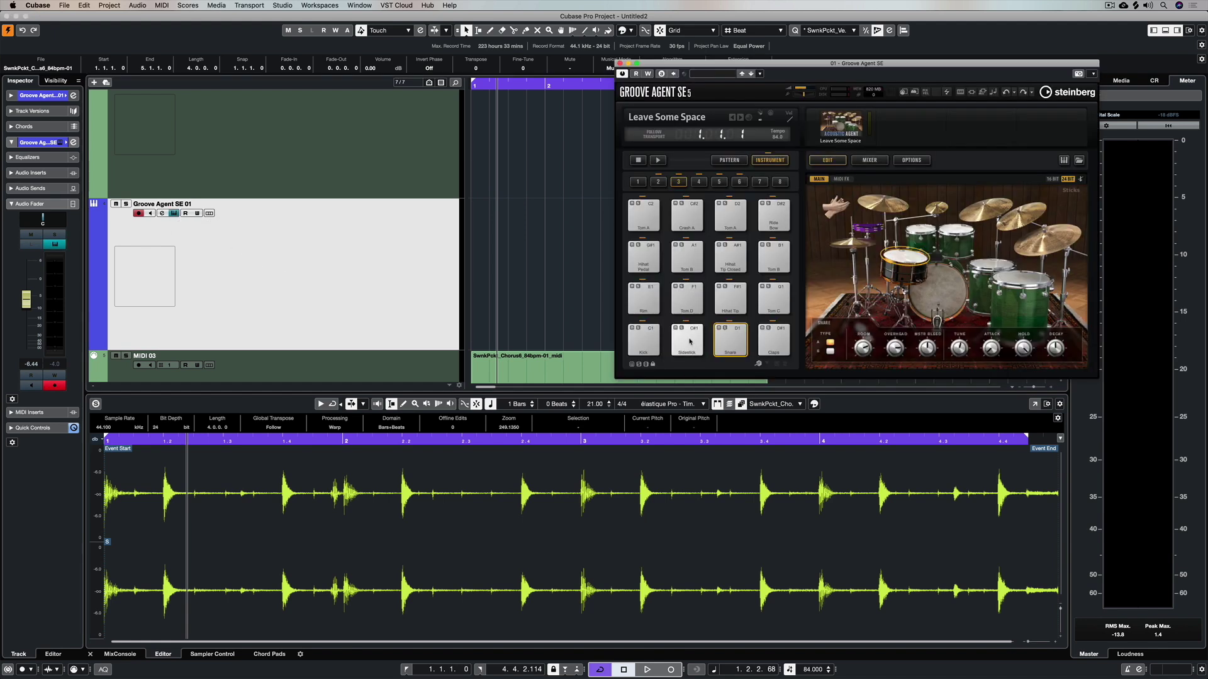
click(643, 340)
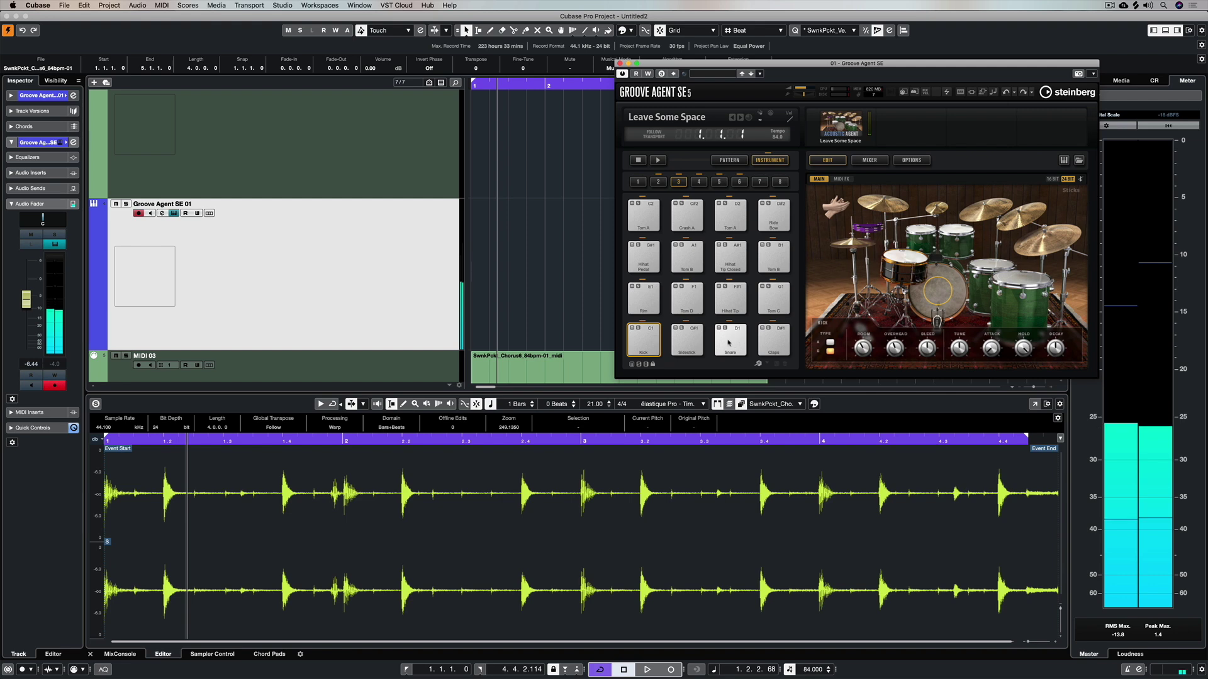
click(729, 343)
click(730, 343)
click(732, 343)
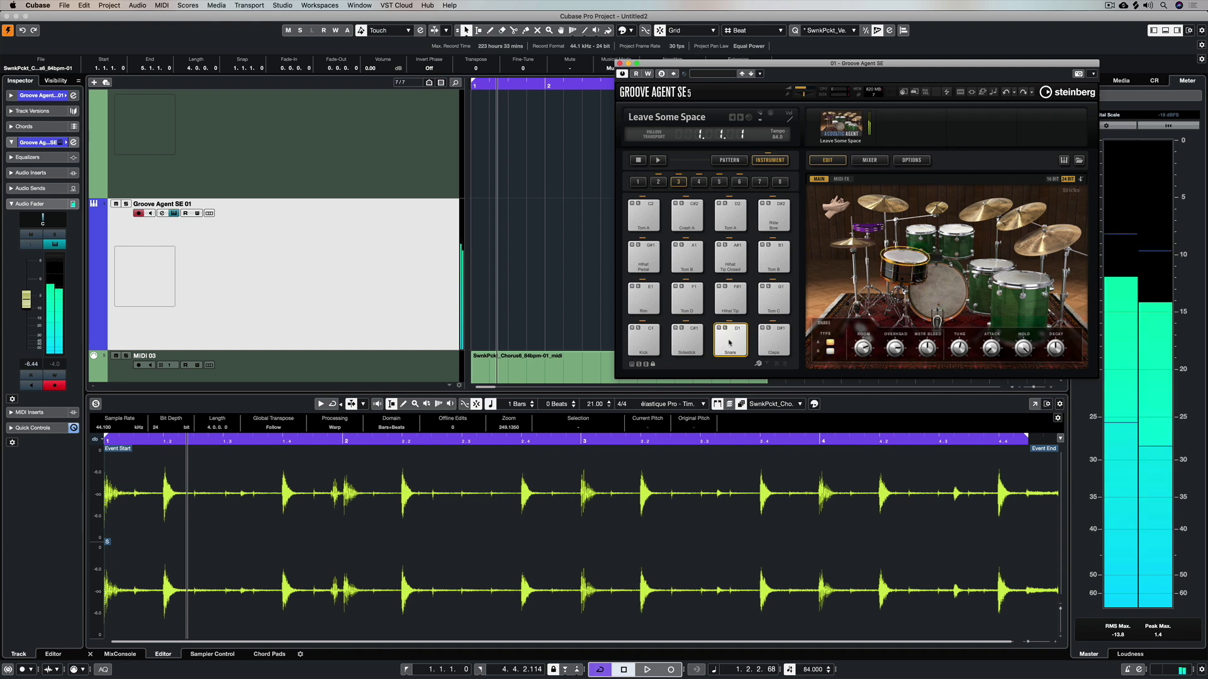
click(732, 343)
click(775, 343)
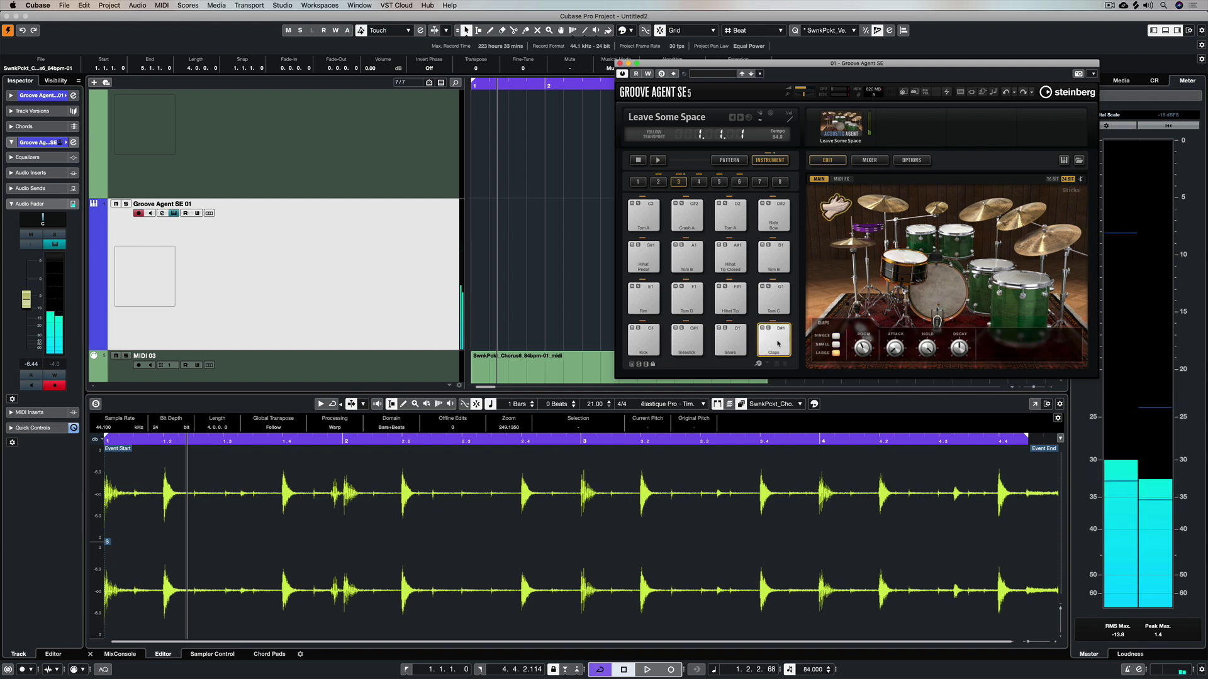
click(776, 344)
click(731, 343)
click(731, 343)
click(732, 343)
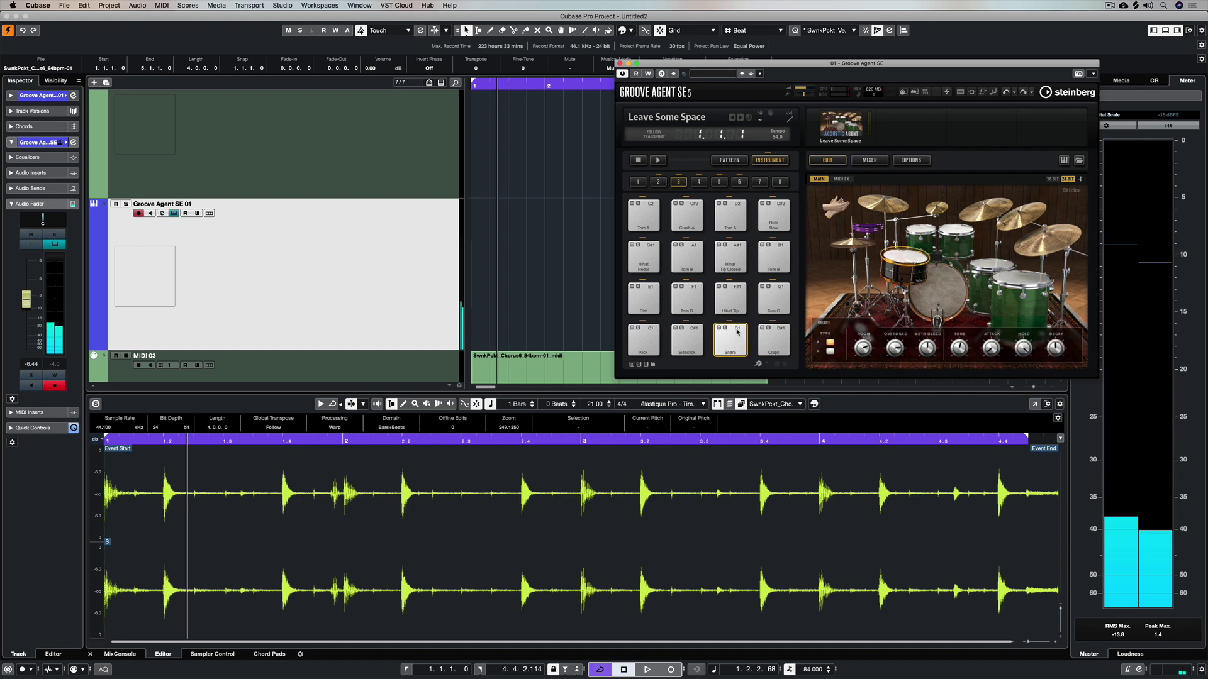
Open the converted MIDI part in the Key Editor and remove the empty MIDI 03 track.
drag(649, 67, 790, 32)
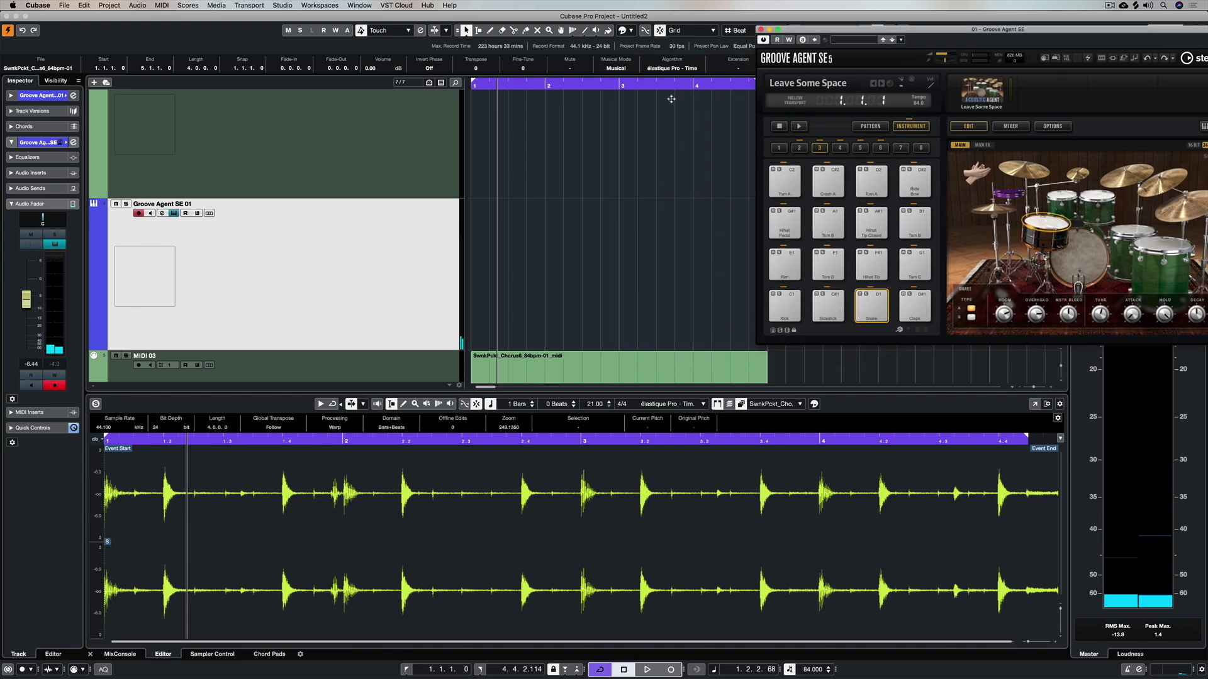
scroll(530, 286, down, 3)
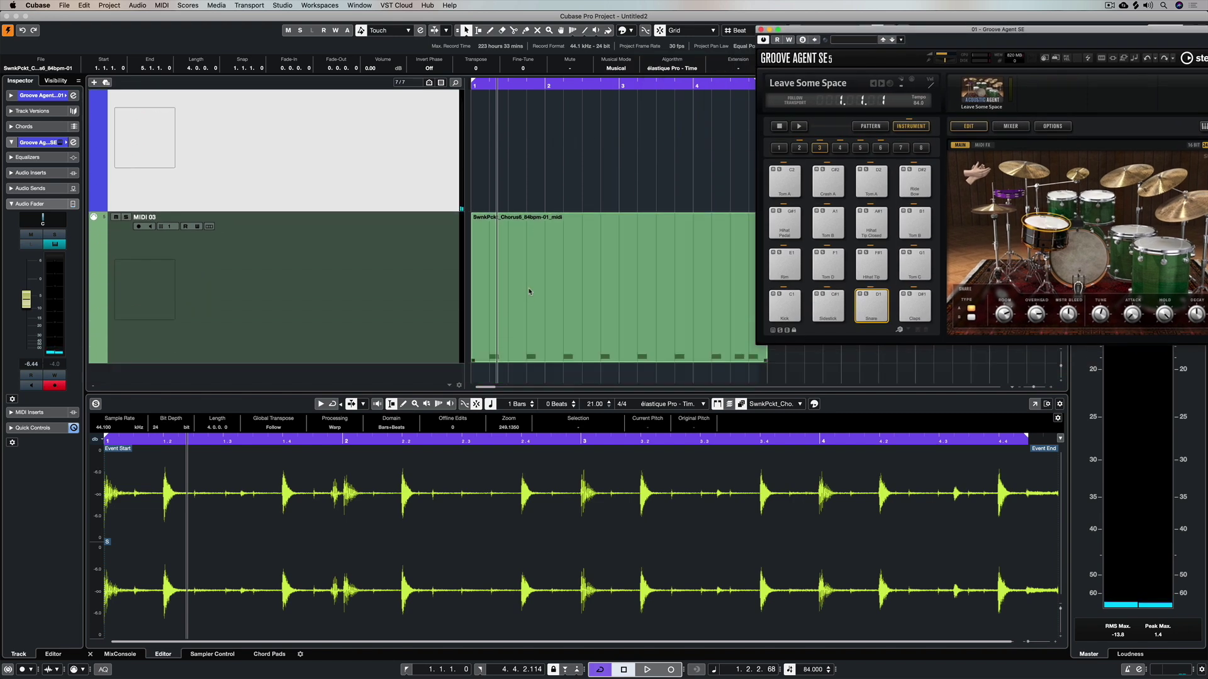
click(553, 305)
scroll(511, 294, up, 1)
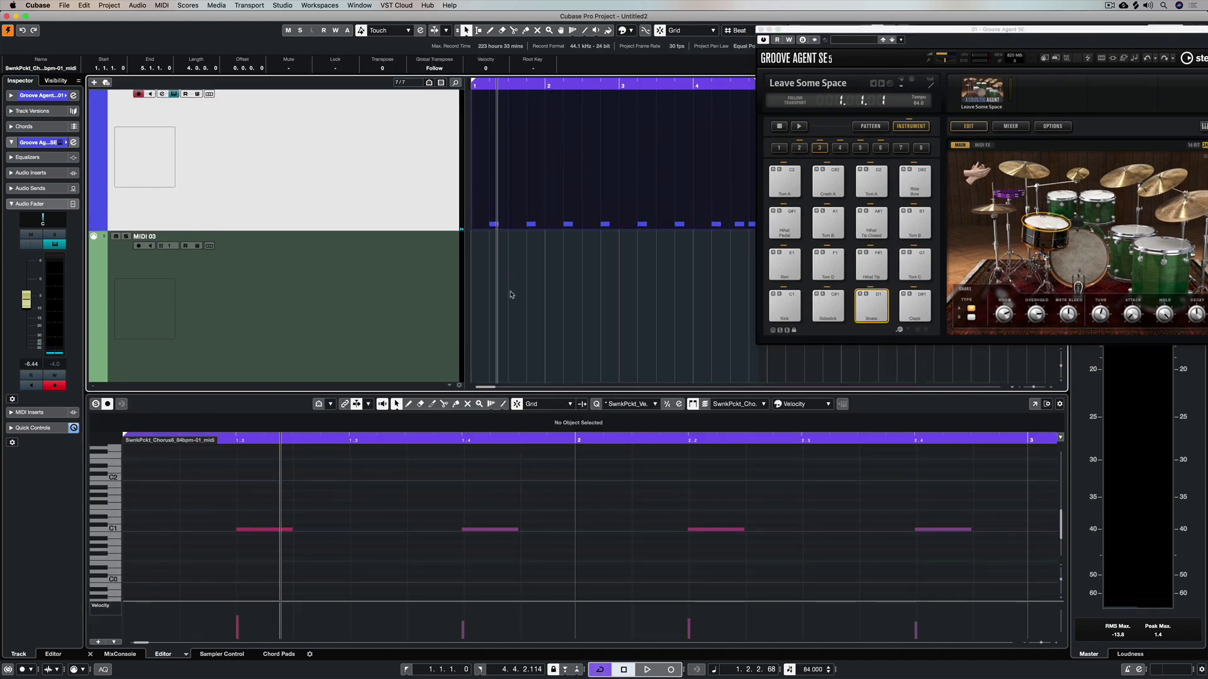
right_click(391, 302)
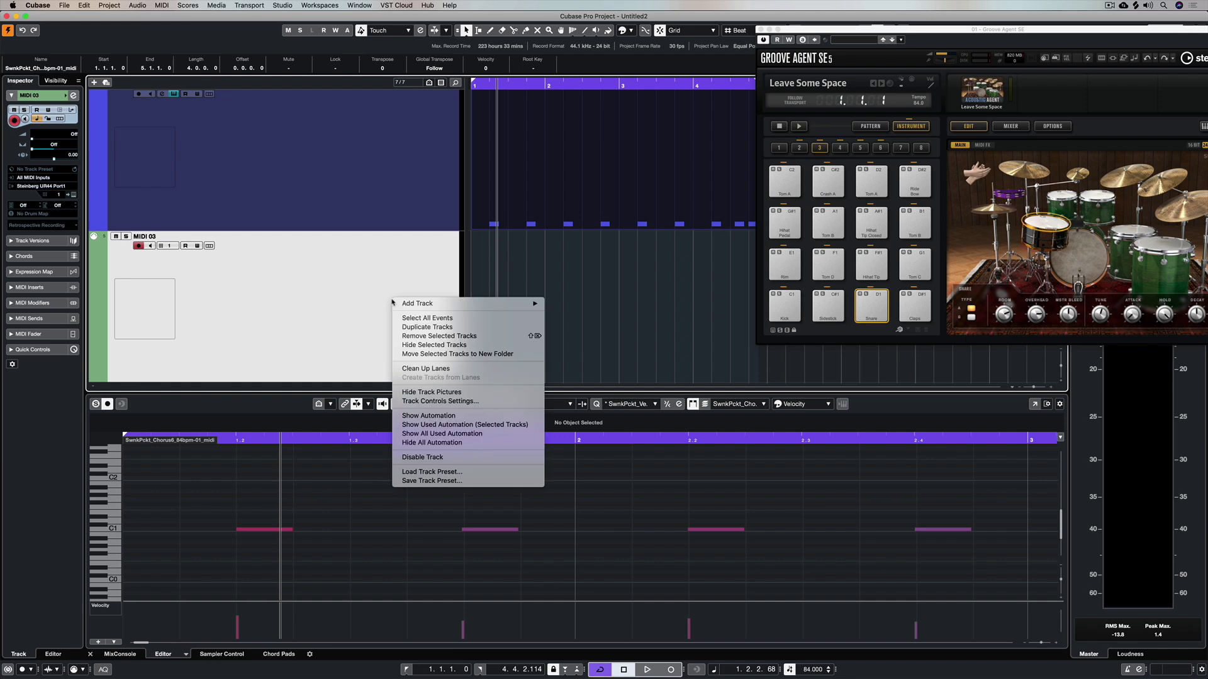
click(419, 337)
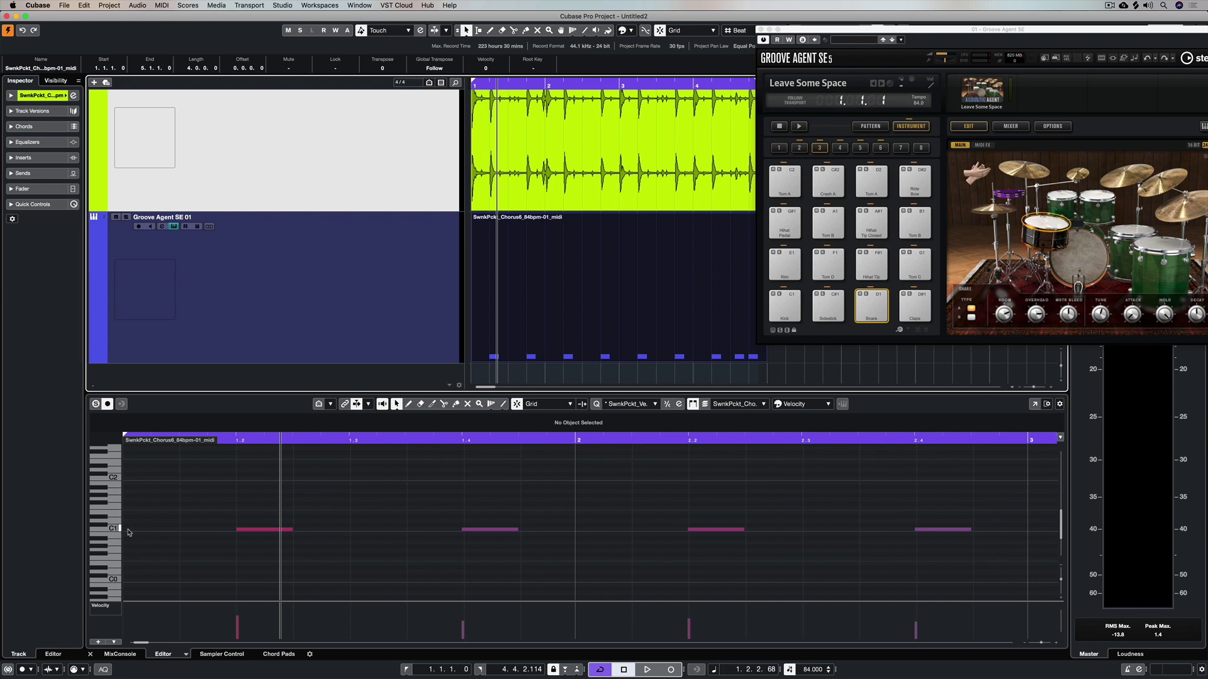
Redraw the first C1 note, then transpose all converted notes up to D1 and check one.
double_click(257, 530)
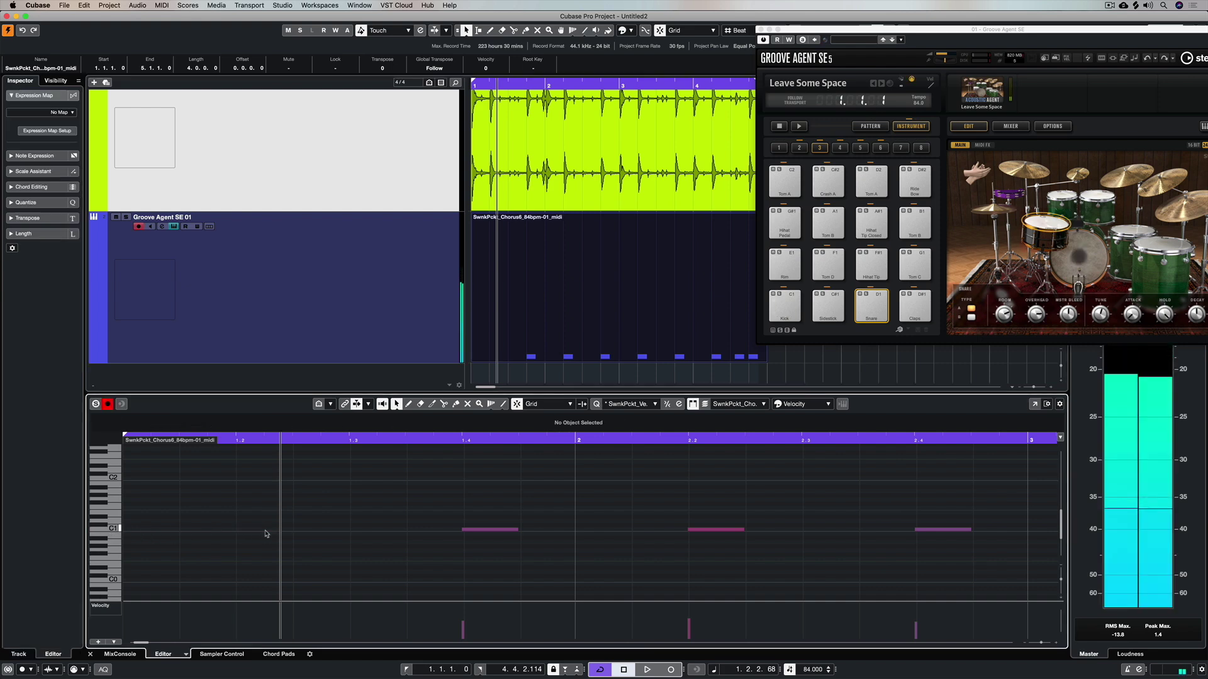
double_click(263, 530)
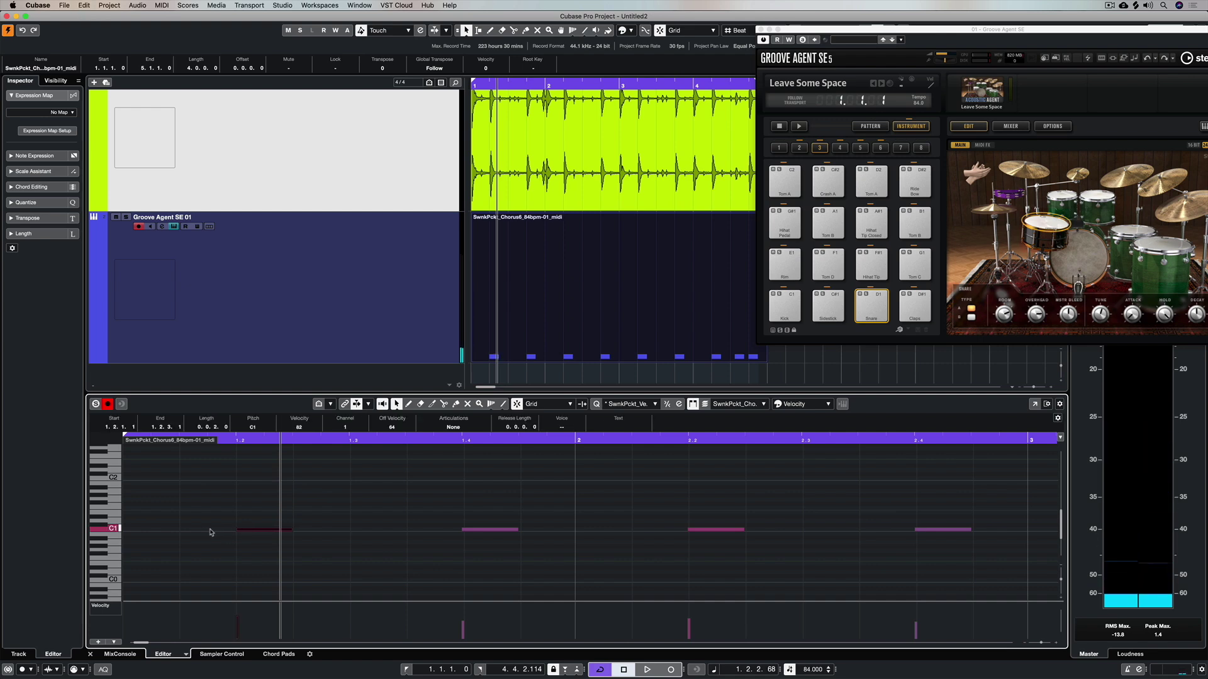
key(super+a)
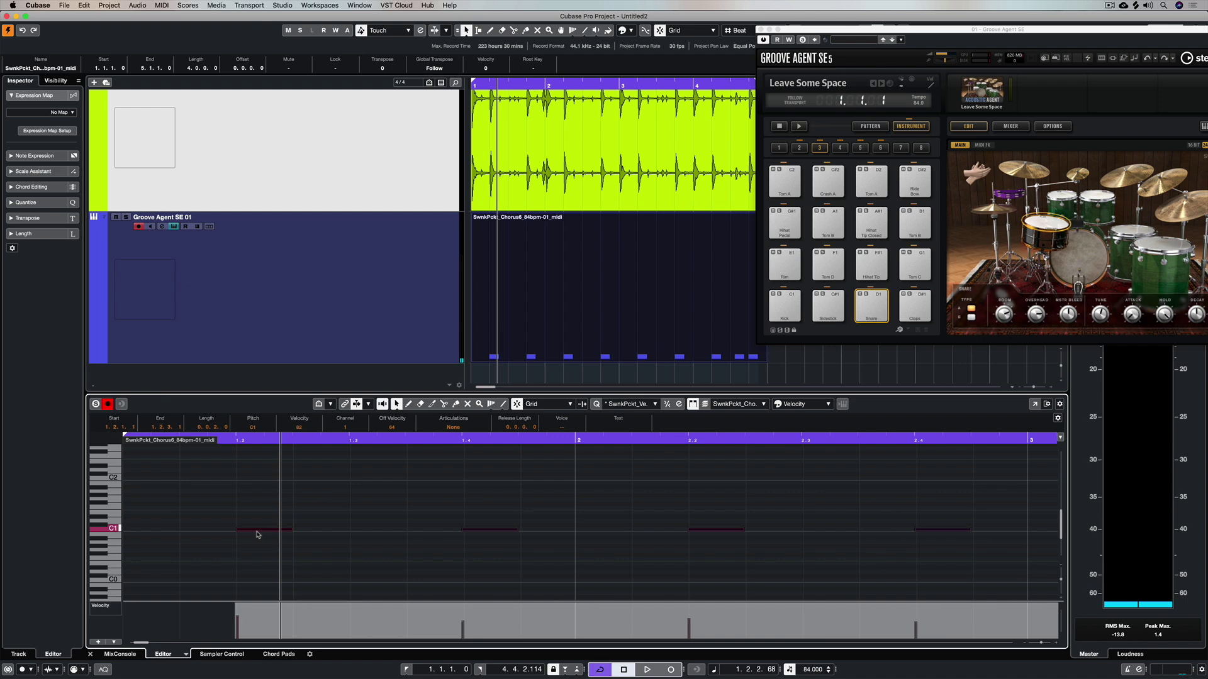
drag(254, 533, 264, 523)
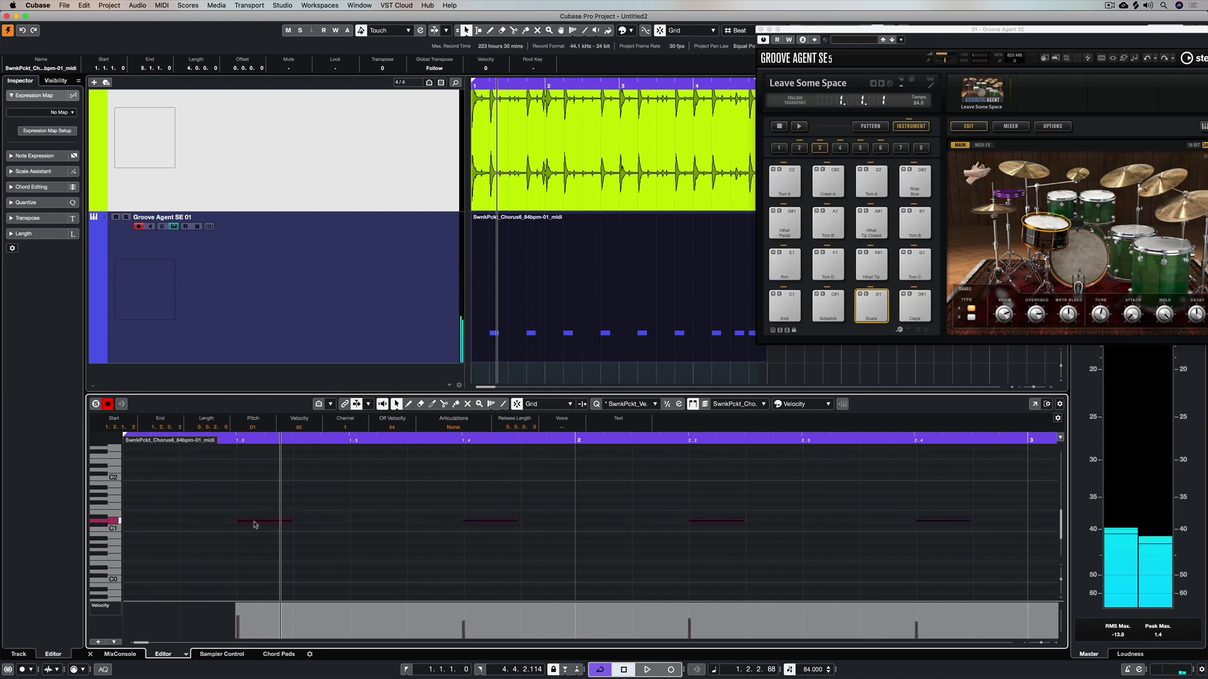
click(254, 524)
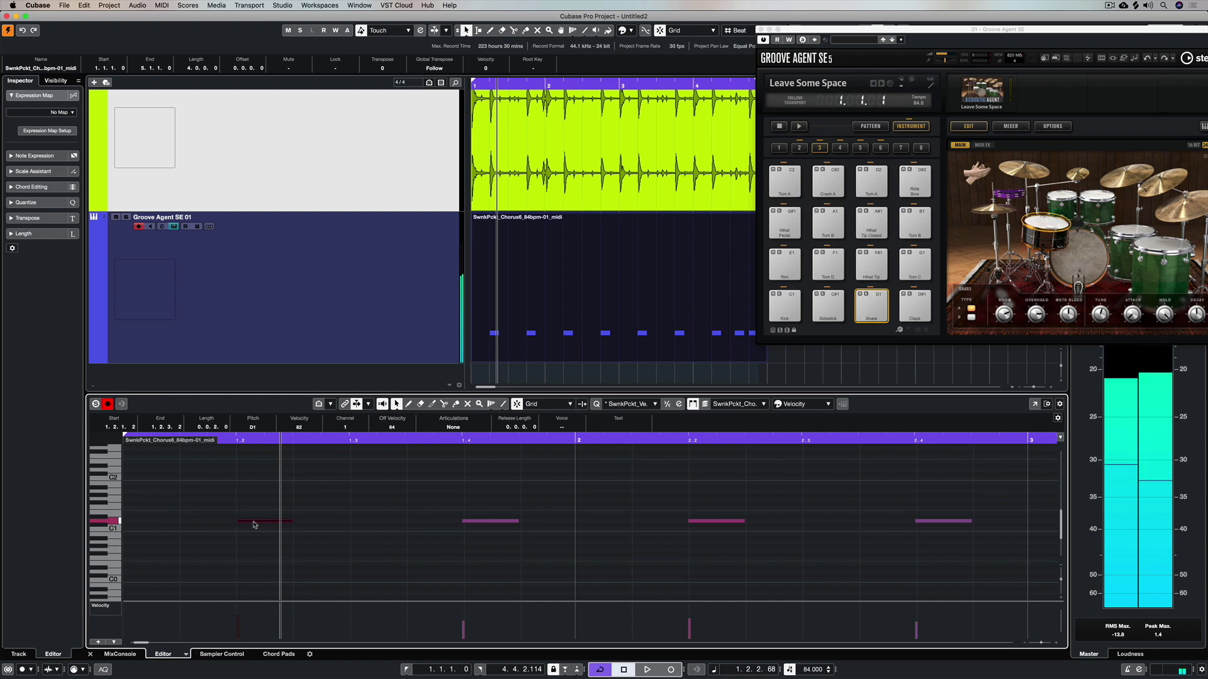
key(space)
key(space)
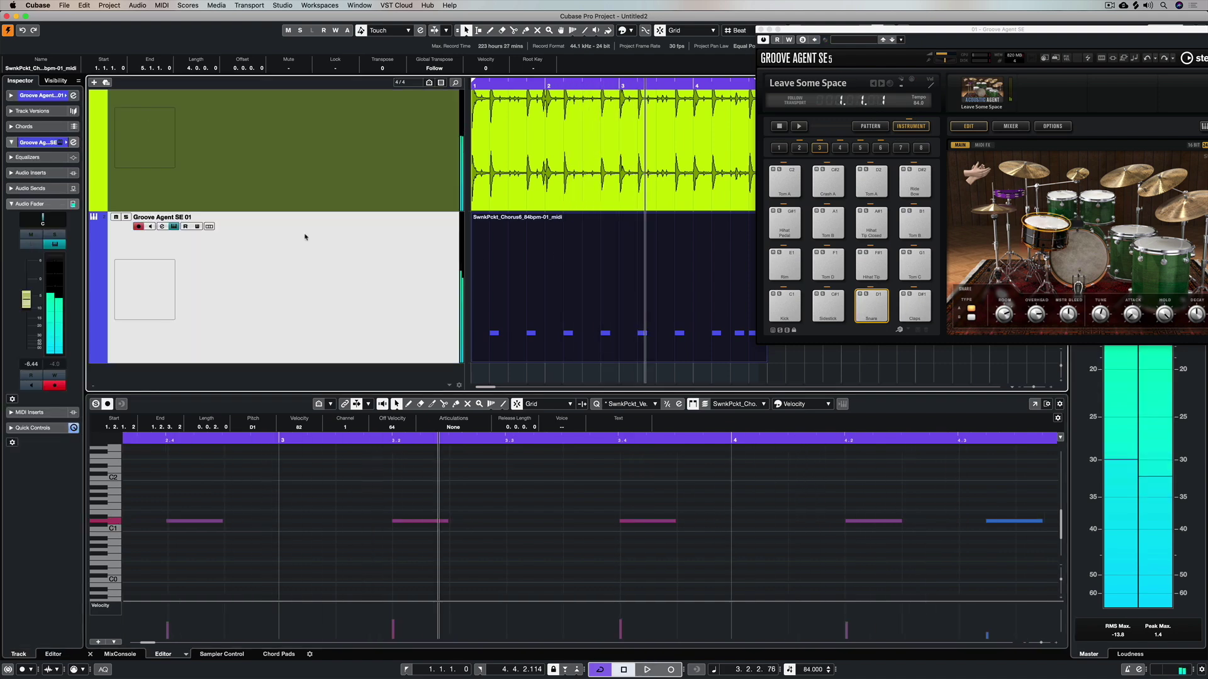
Create a drum map from the Groove Agent SE kit, open the part in the Drum Editor, and play.
click(401, 279)
click(12, 95)
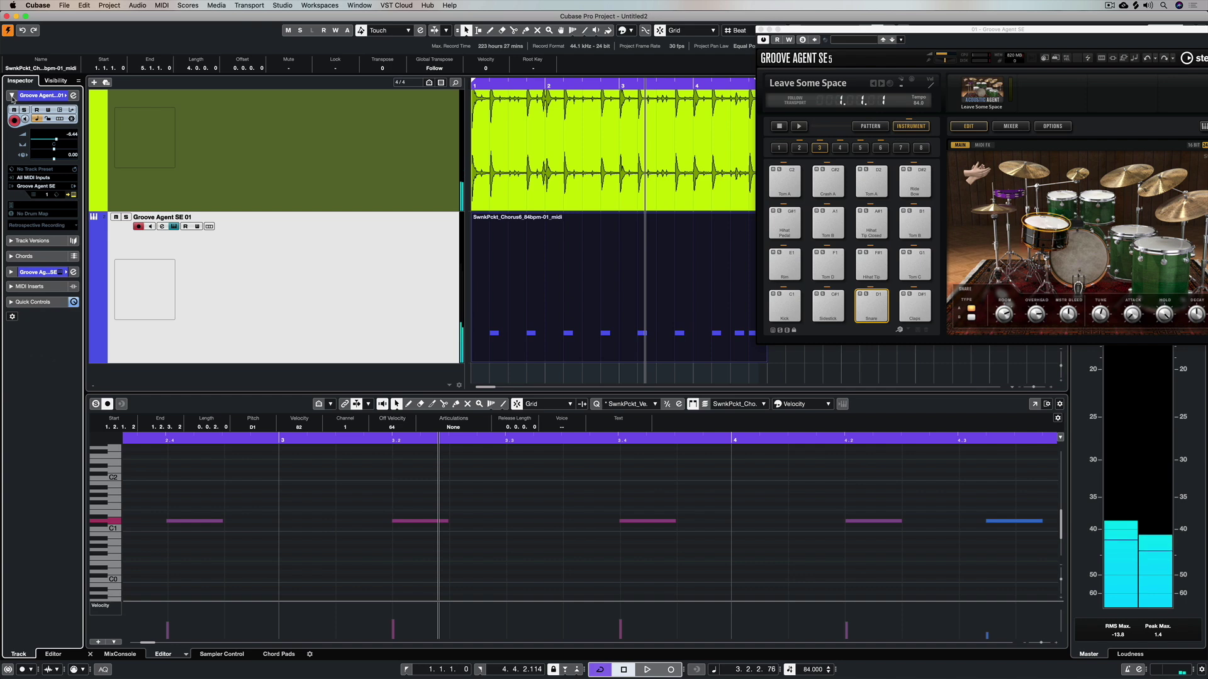
click(33, 214)
click(50, 247)
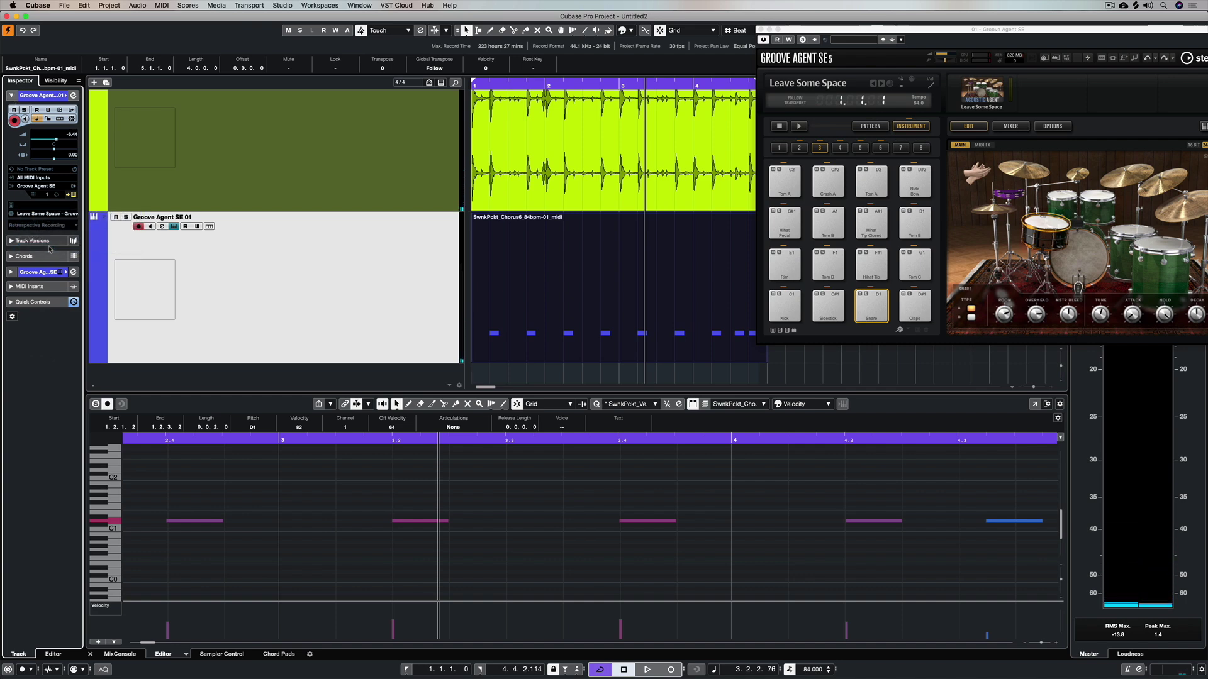
double_click(570, 275)
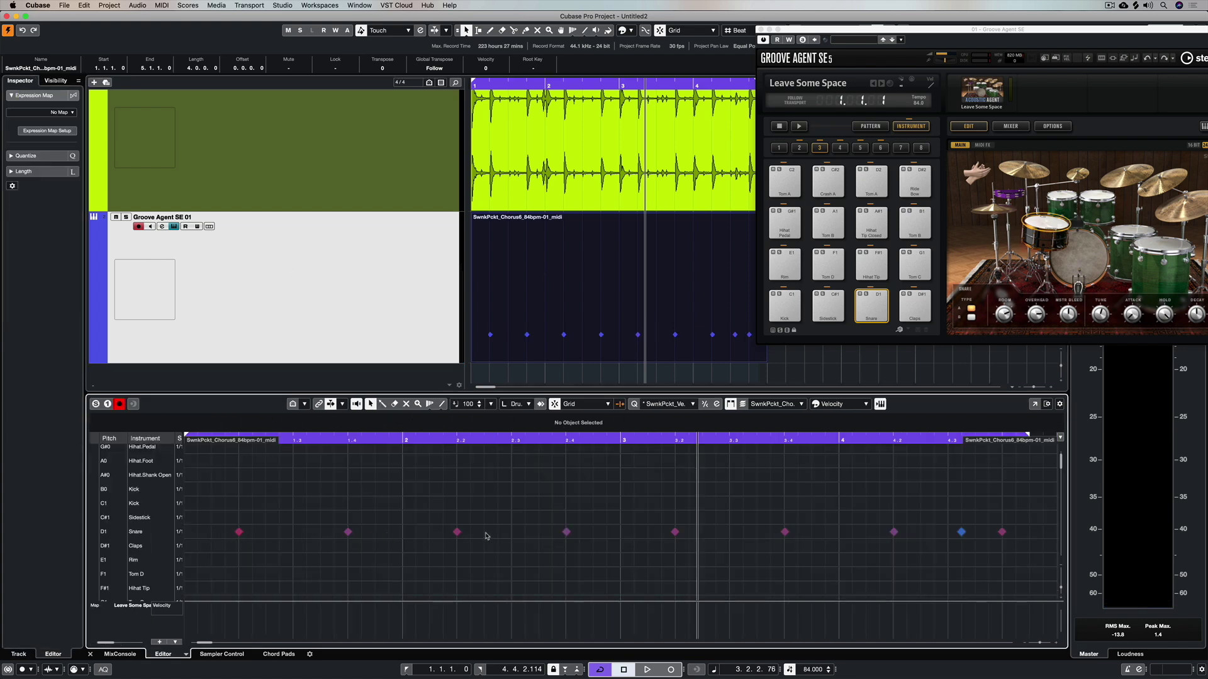
key(space)
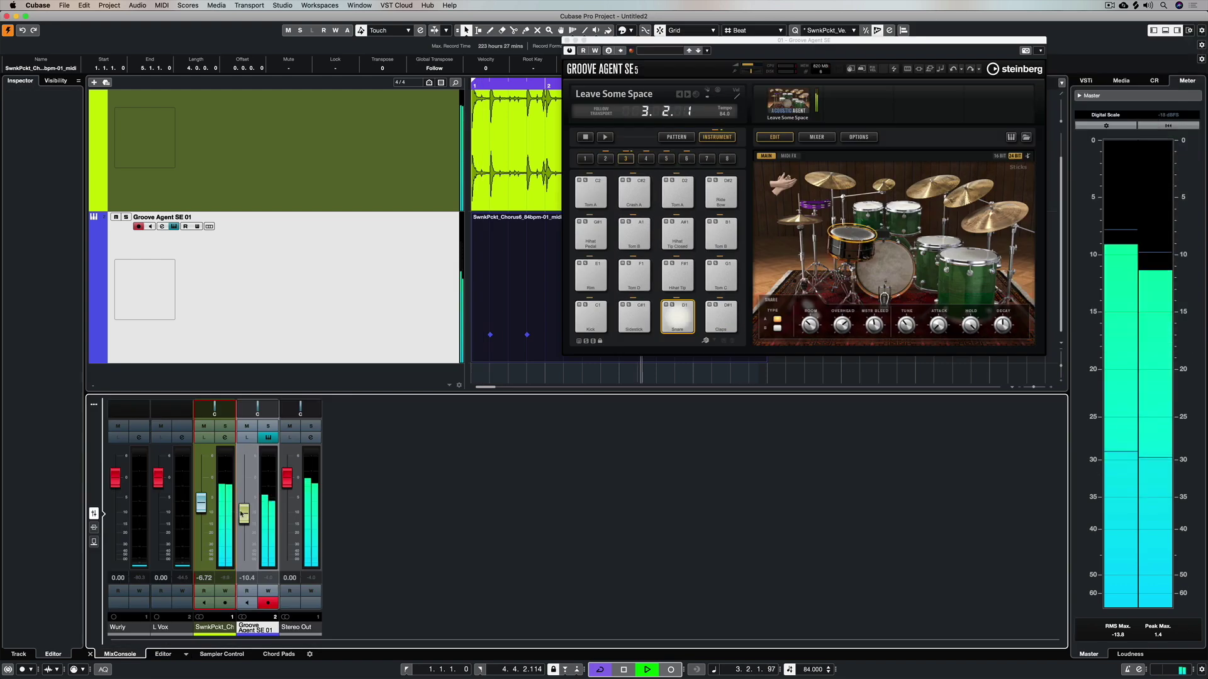
Push the Groove Agent SE 01 fader up, then pull it down to about -10.6 dB.
drag(242, 514, 241, 506)
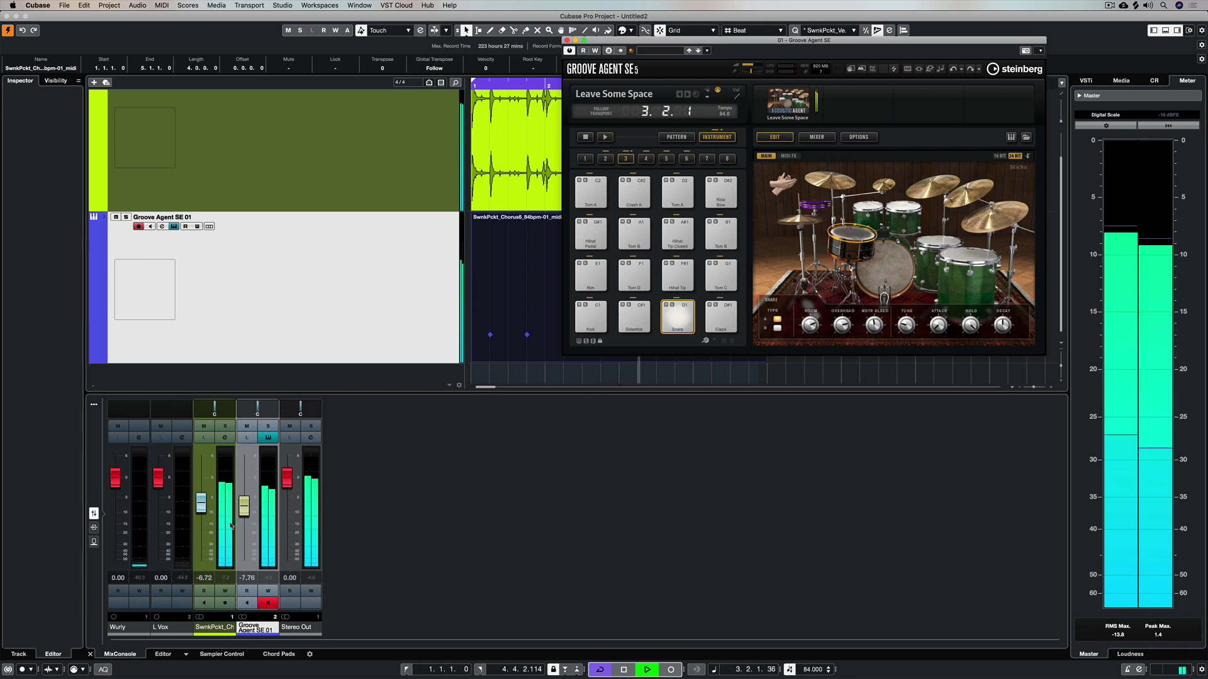
drag(244, 506, 243, 517)
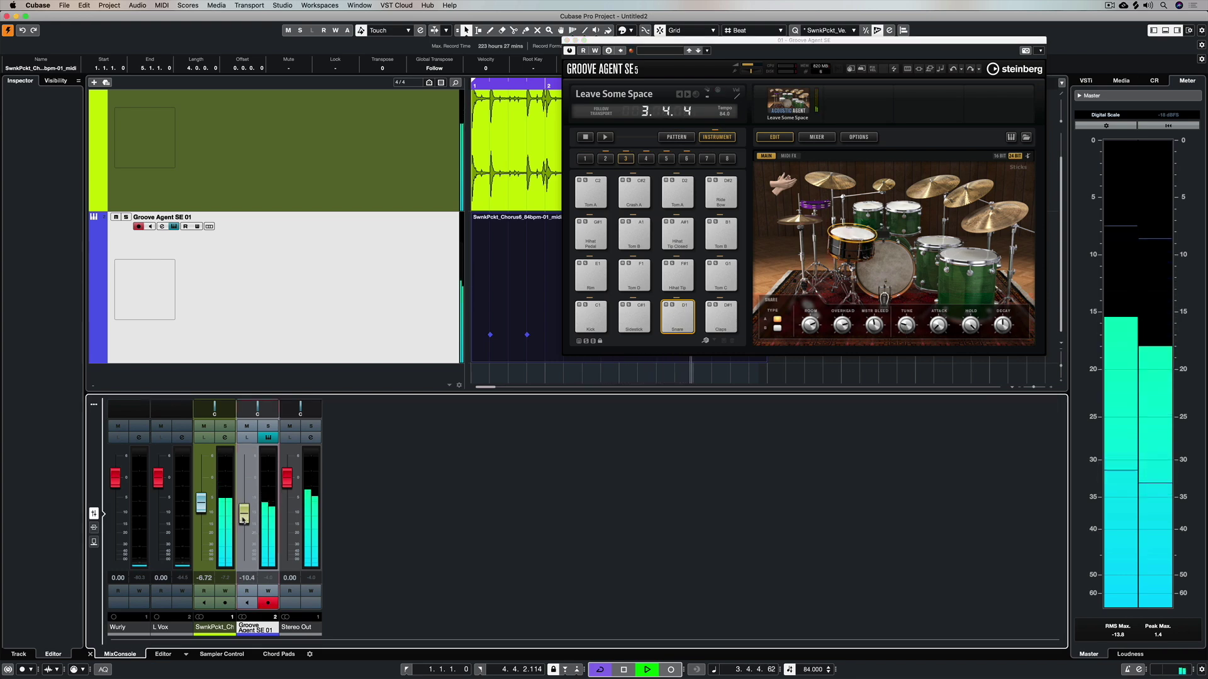